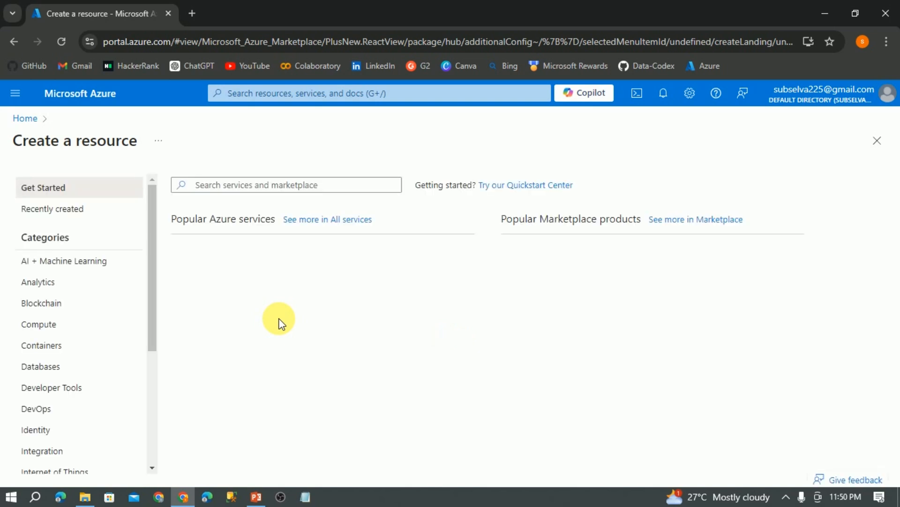
# Find the Microsoft Storage account service in the marketplace by searching "storage account" and start creating it
pyautogui.click(236, 186)
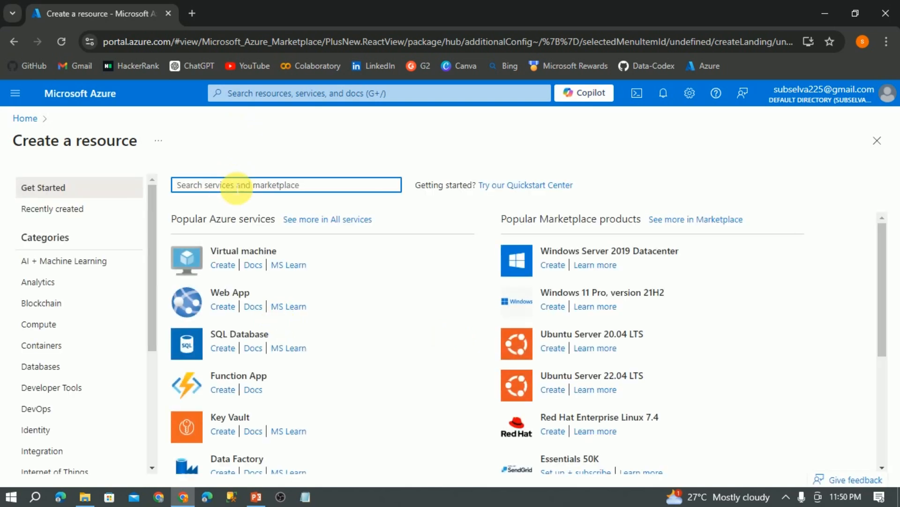
pyautogui.write('storage')
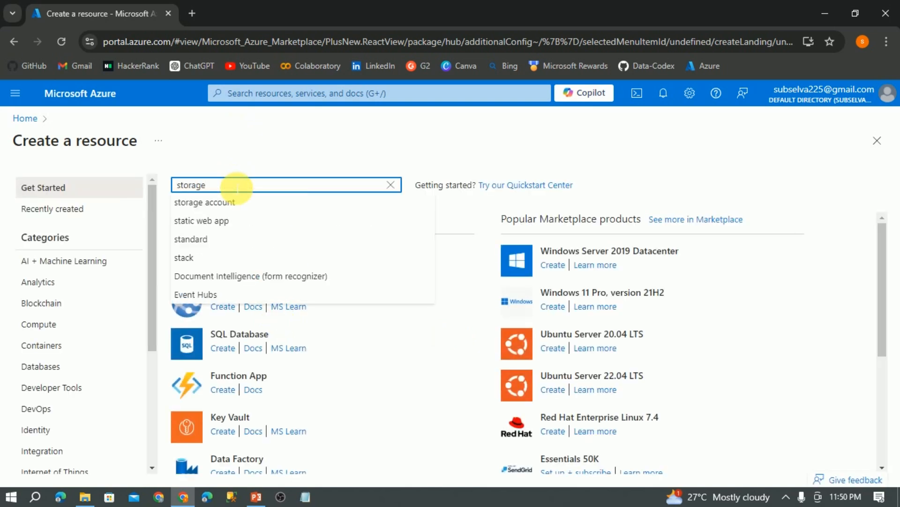
pyautogui.click(231, 202)
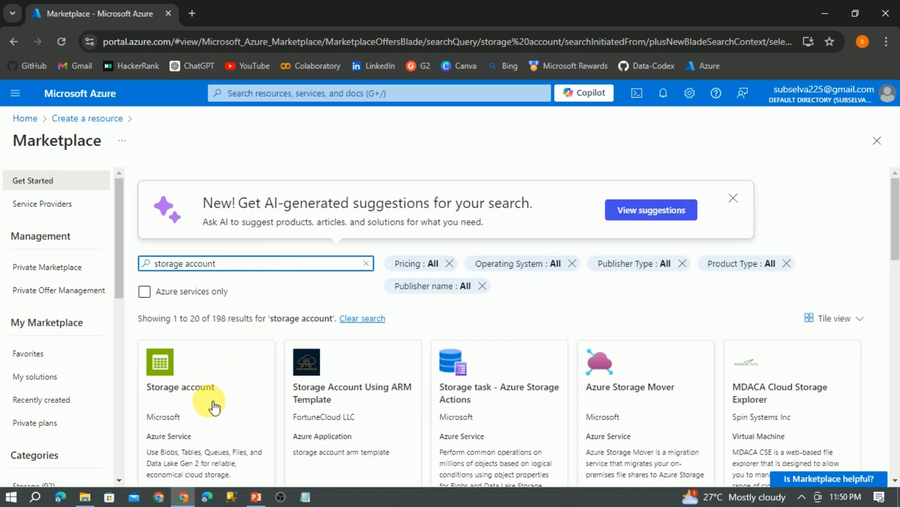
pyautogui.click(214, 406)
pyautogui.click(214, 406)
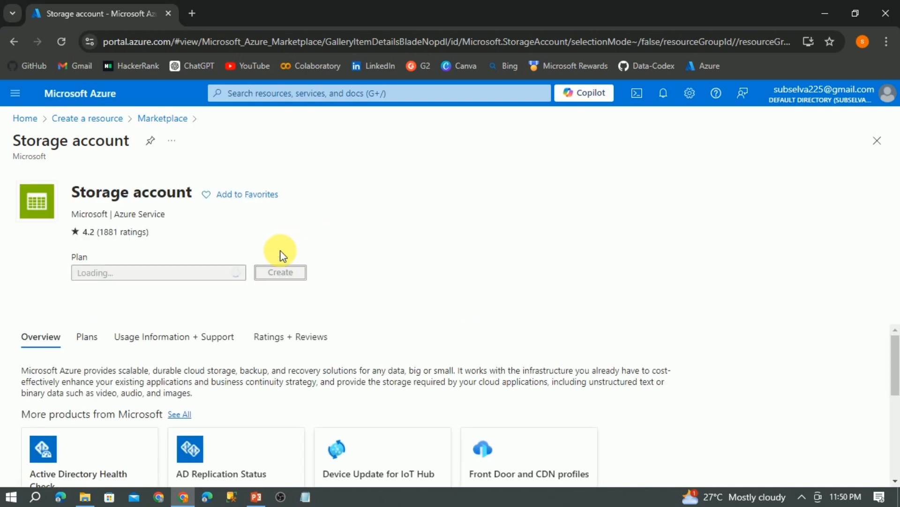
pyautogui.click(287, 276)
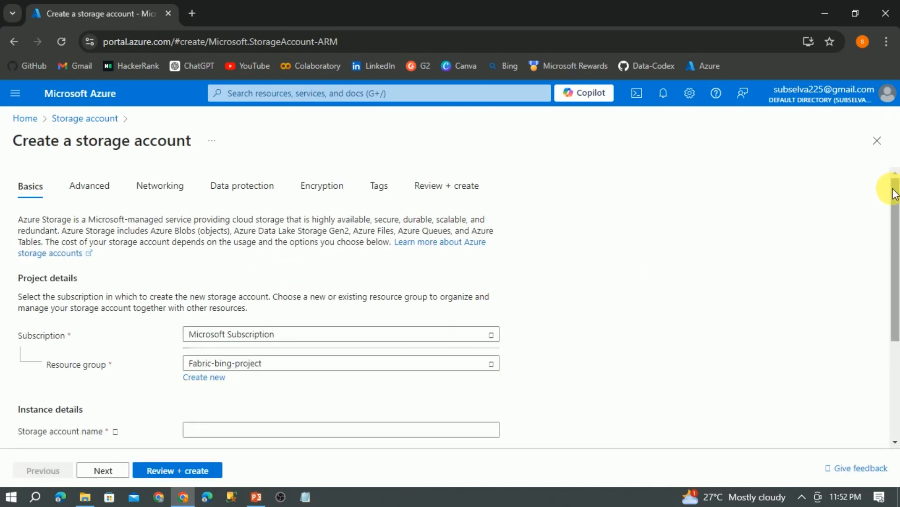
# Assign the new storage account to the RG-AzureDataFactory resource group
pyautogui.moveTo(894, 197); pyautogui.dragTo(896, 240)
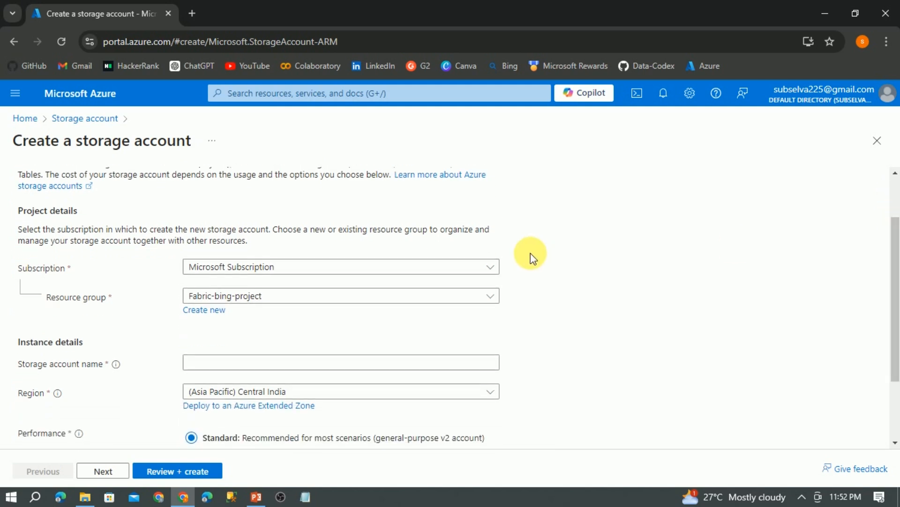
pyautogui.click(498, 267)
pyautogui.click(511, 315)
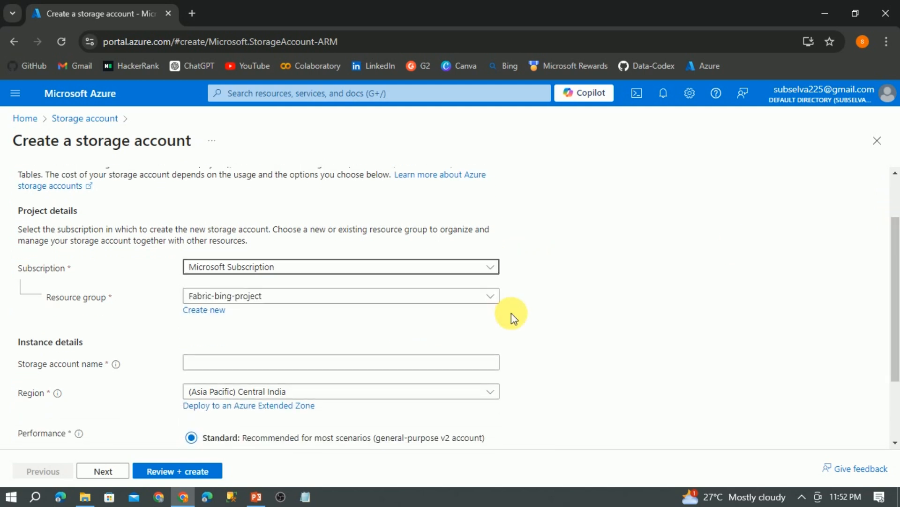
pyautogui.click(491, 297)
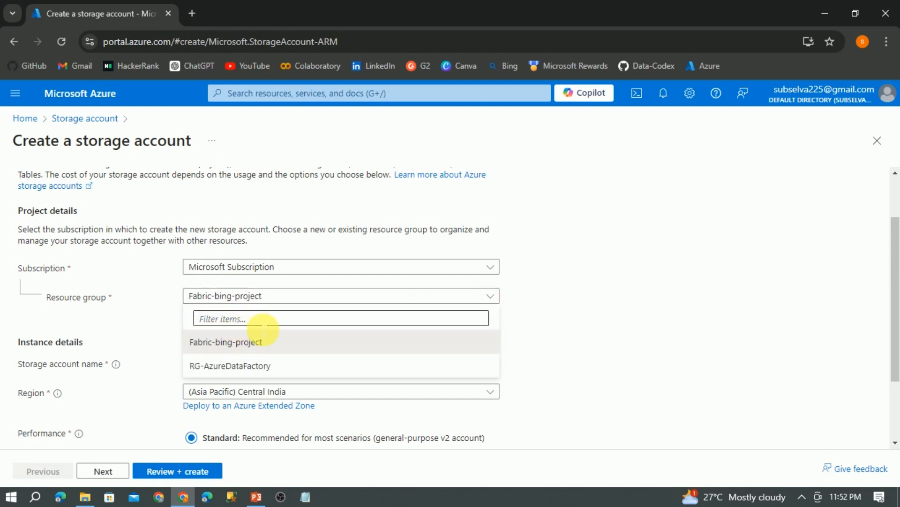
pyautogui.click(244, 373)
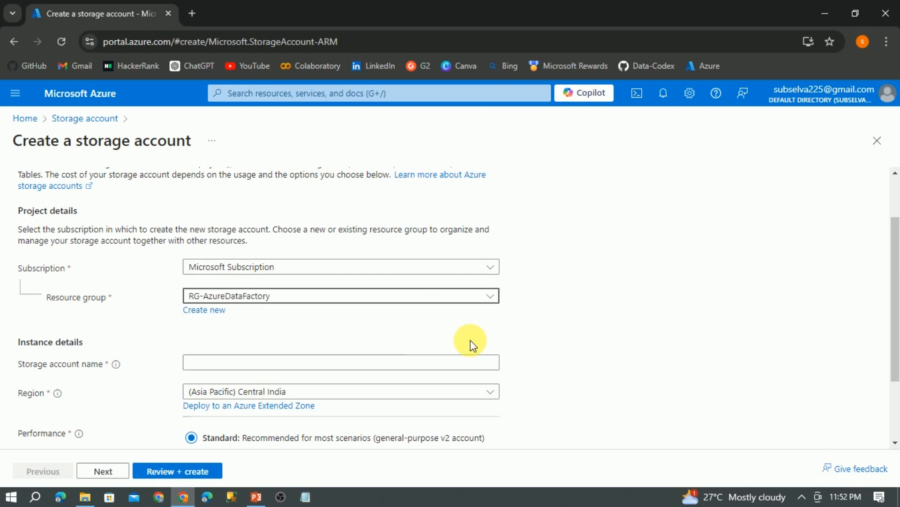
# Set the storage account's region to (Asia Pacific) South India
pyautogui.moveTo(894, 241); pyautogui.dragTo(894, 292)
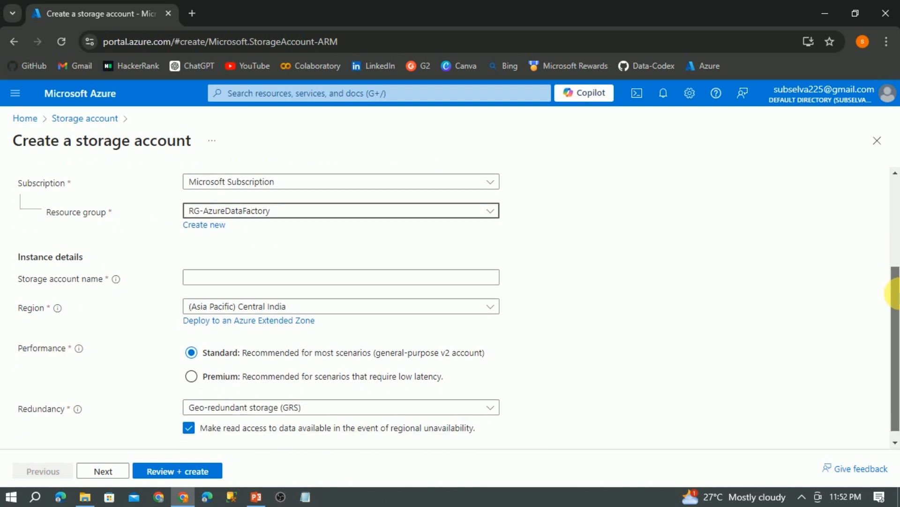
pyautogui.click(491, 305)
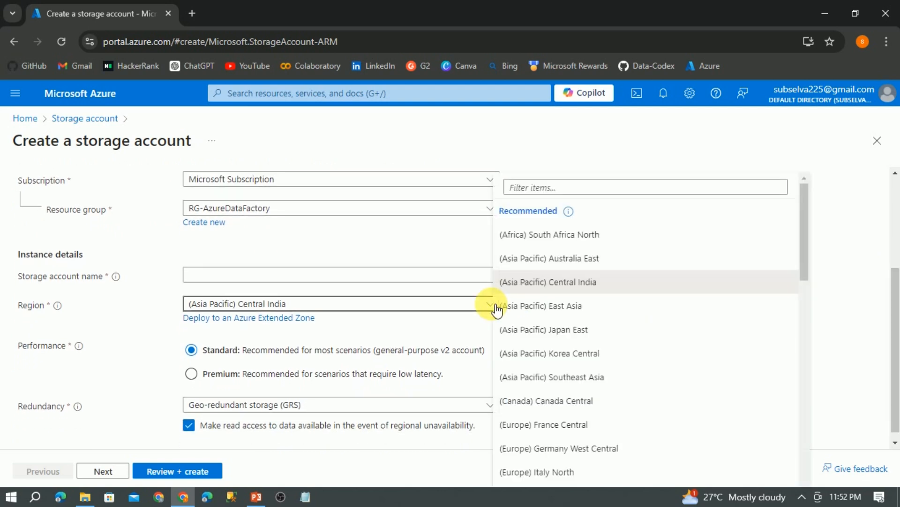
pyautogui.moveTo(810, 227); pyautogui.dragTo(813, 403)
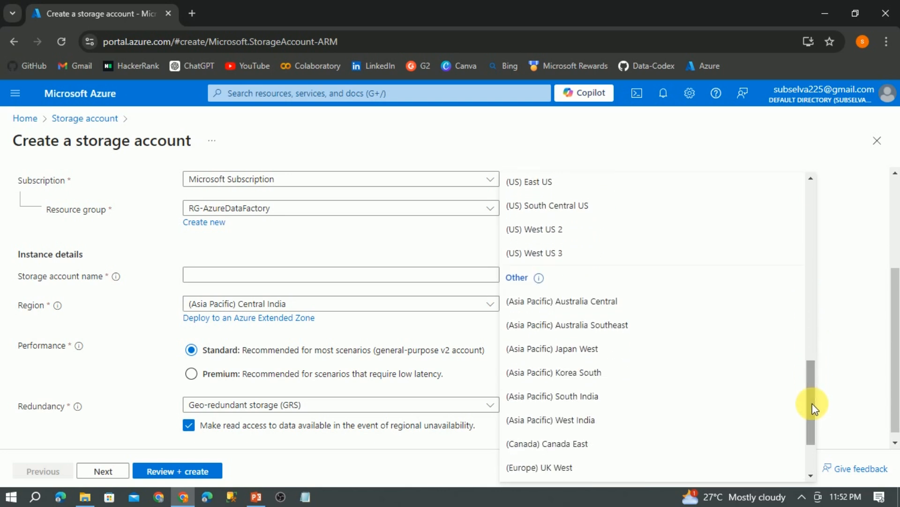
pyautogui.click(539, 399)
# Name the storage account blobstoragesouthindia
pyautogui.click(256, 277)
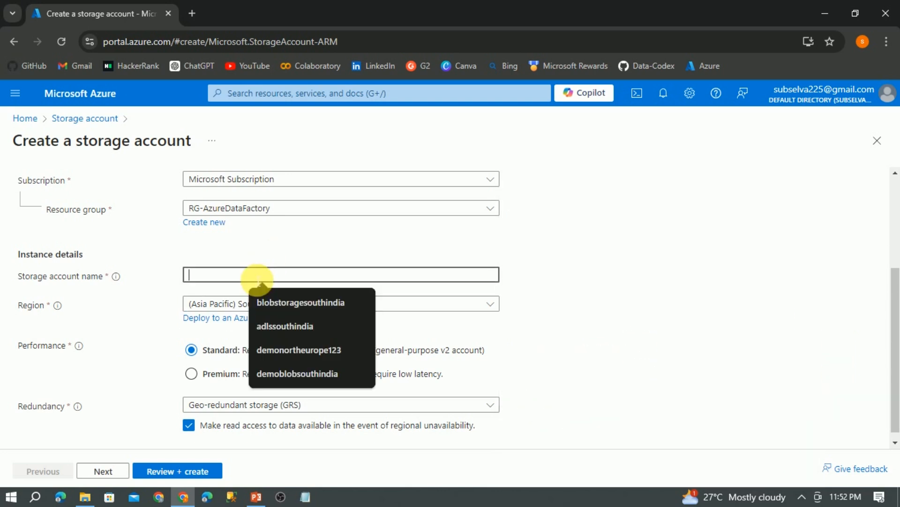
pyautogui.write('blobstoragesouth')
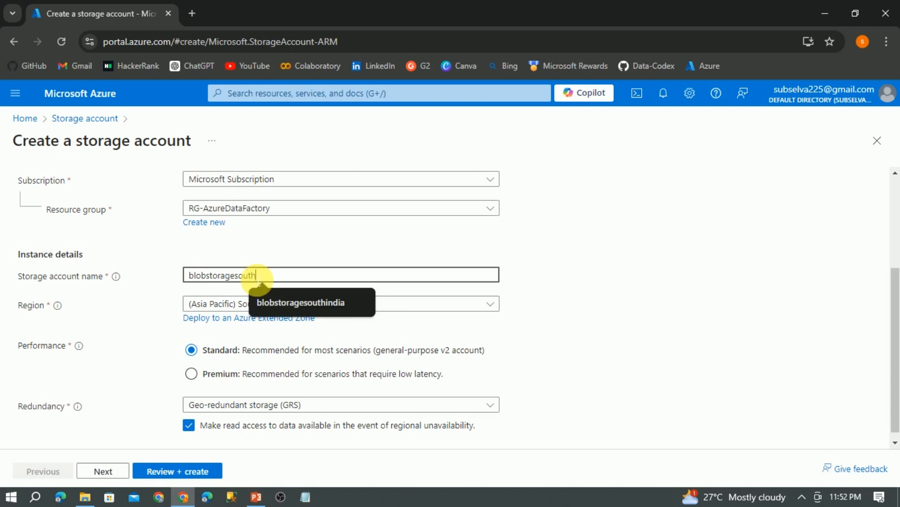
pyautogui.write('india')
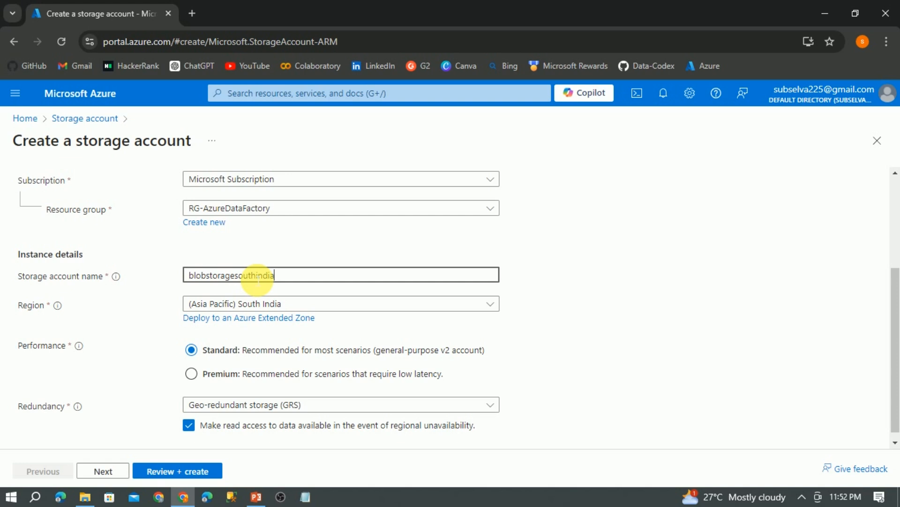
pyautogui.click(542, 323)
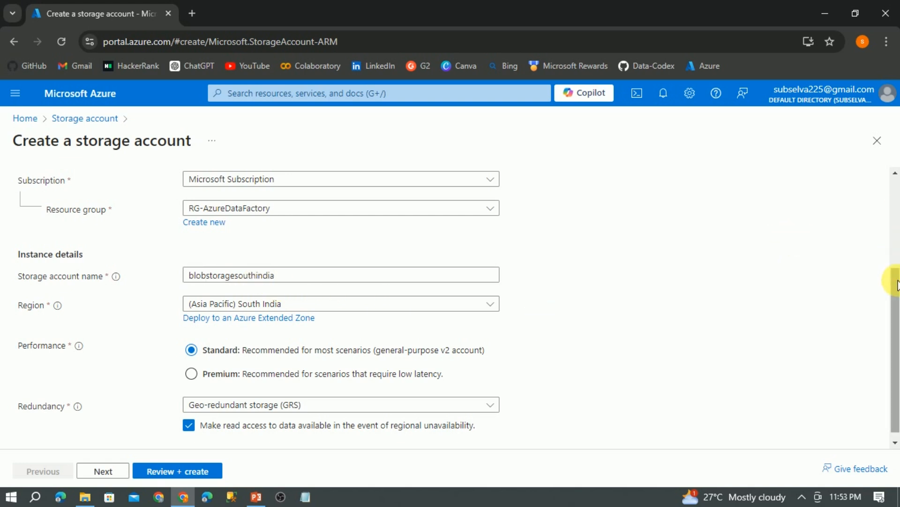
# Review the storage account's basic and advanced settings, including security, hierarchical namespace and access protocols
pyautogui.moveTo(896, 283); pyautogui.dragTo(896, 310)
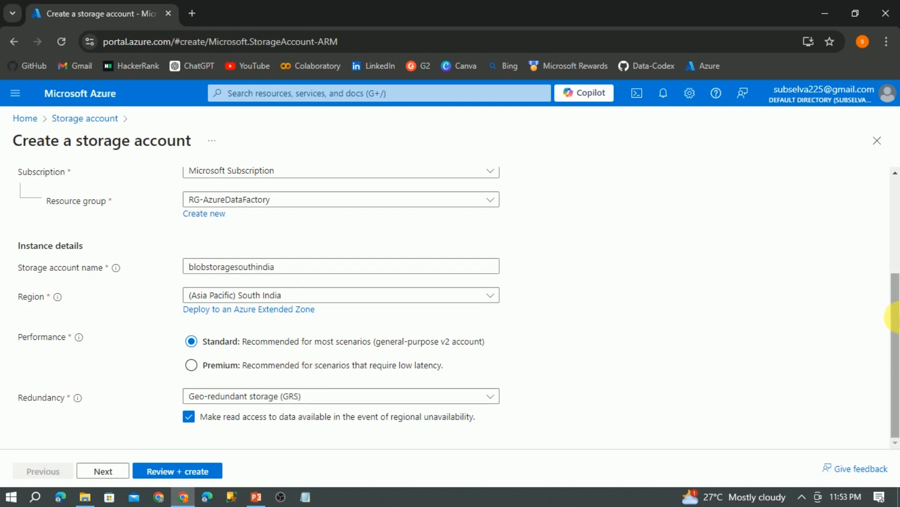
pyautogui.moveTo(894, 326); pyautogui.dragTo(895, 201)
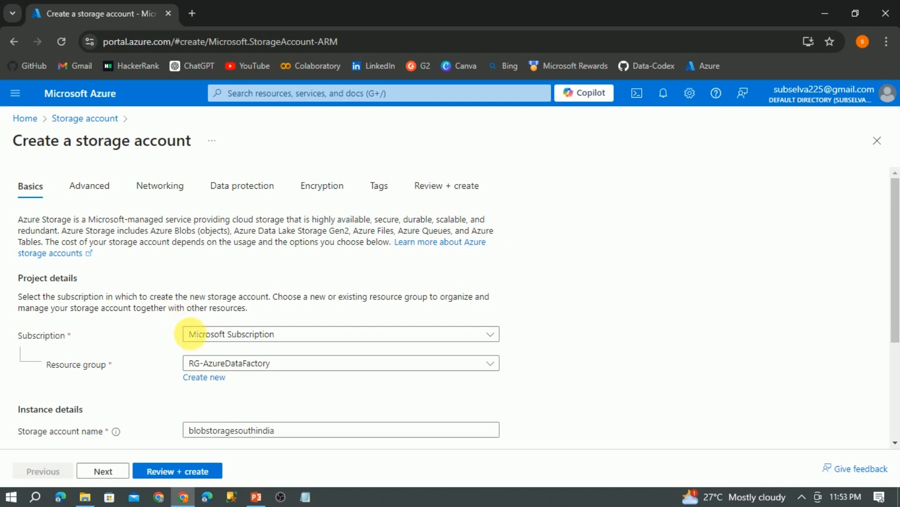
pyautogui.click(96, 185)
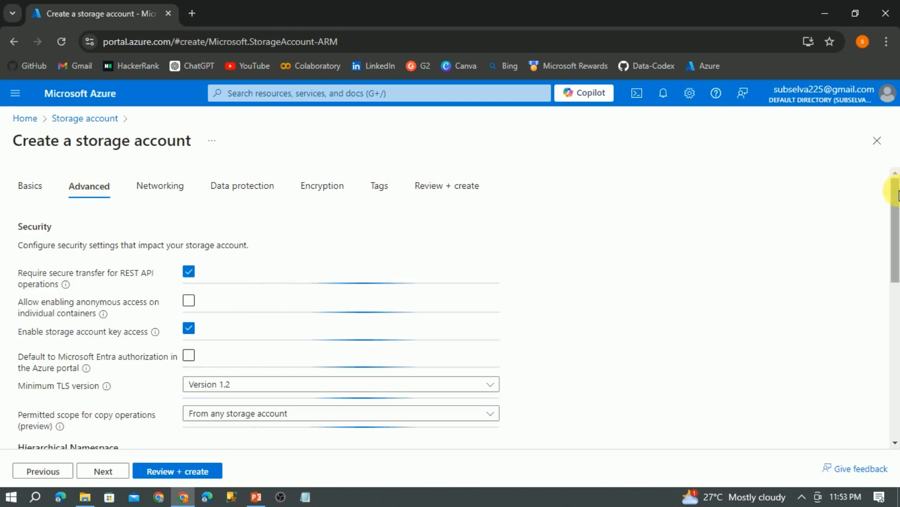
pyautogui.moveTo(892, 191); pyautogui.dragTo(892, 265)
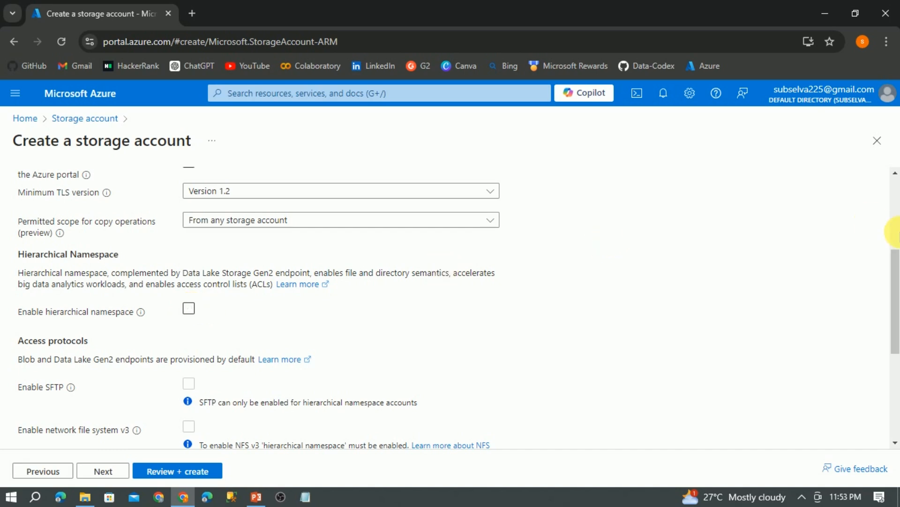
pyautogui.moveTo(894, 282); pyautogui.dragTo(896, 318)
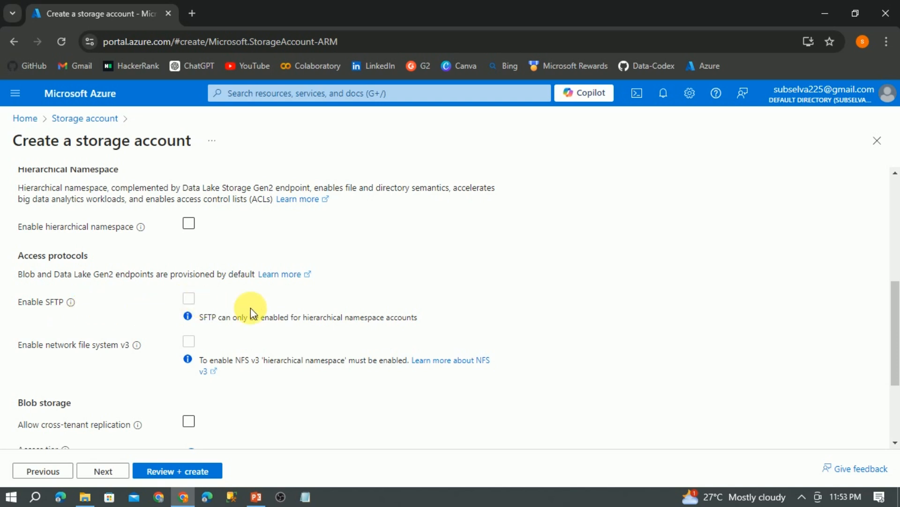
pyautogui.moveTo(896, 302); pyautogui.dragTo(894, 160)
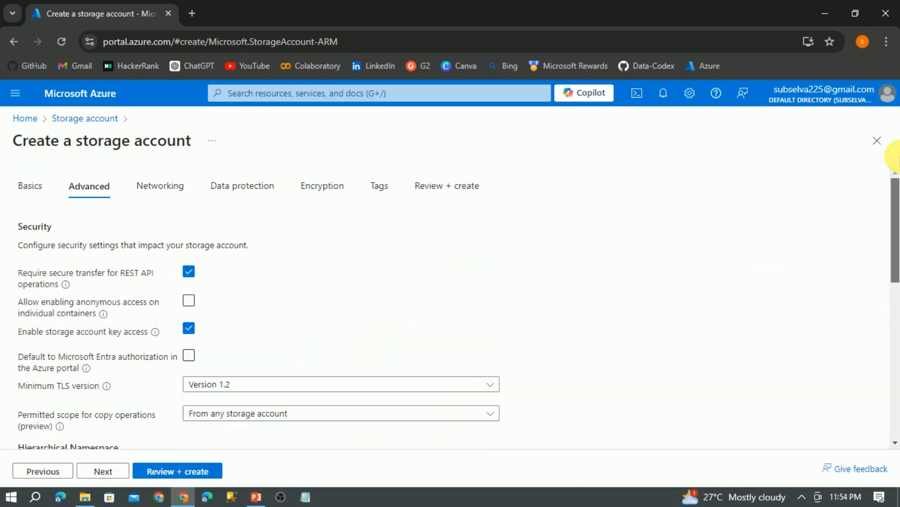
# Try the selected-networks and private network access options, and return to public access from all networks
pyautogui.click(173, 185)
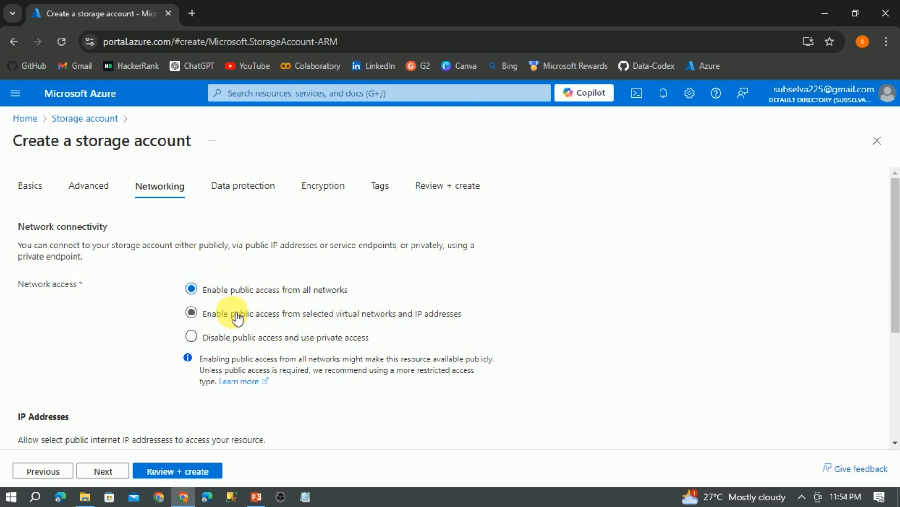
pyautogui.click(196, 315)
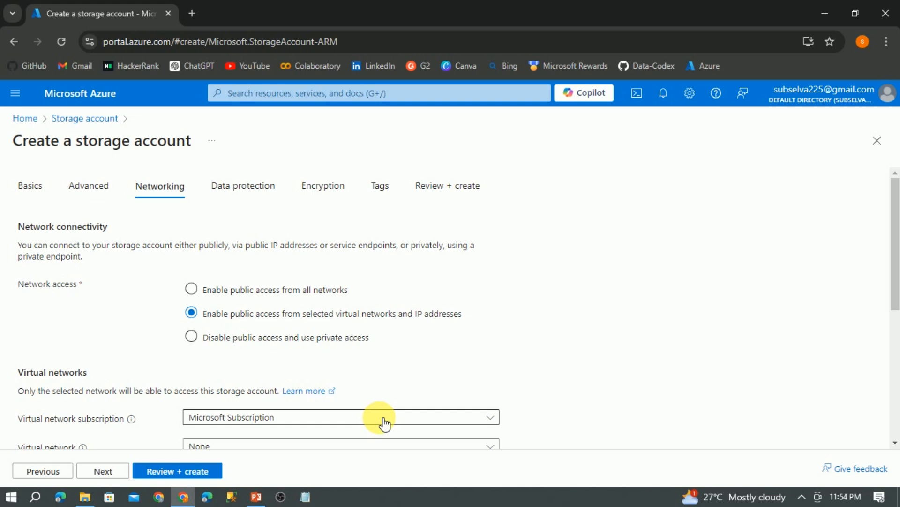
pyautogui.click(192, 337)
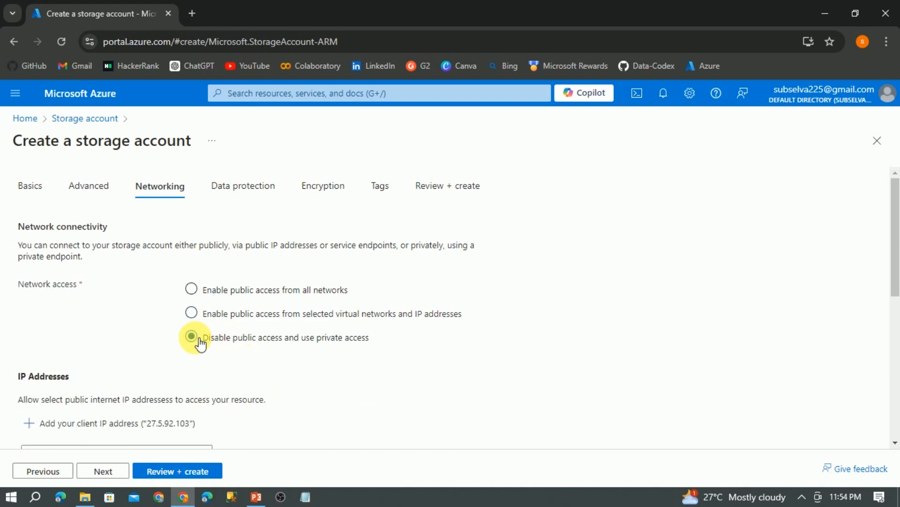
pyautogui.click(192, 289)
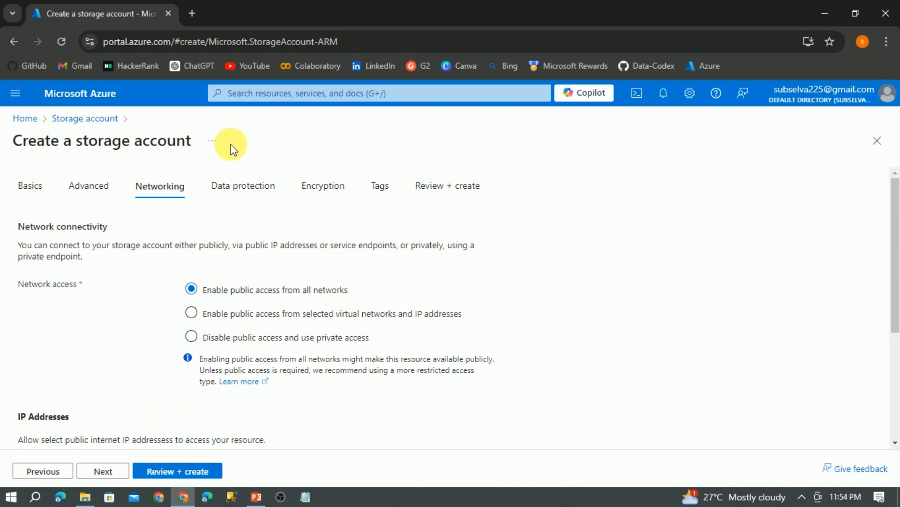
# Check the data protection, encryption and summary settings, and create the storage account
pyautogui.click(243, 190)
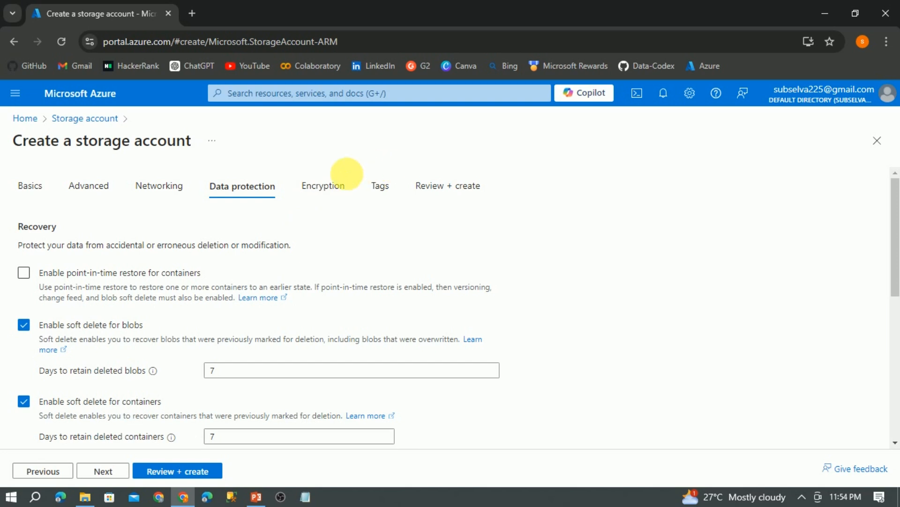
pyautogui.click(329, 192)
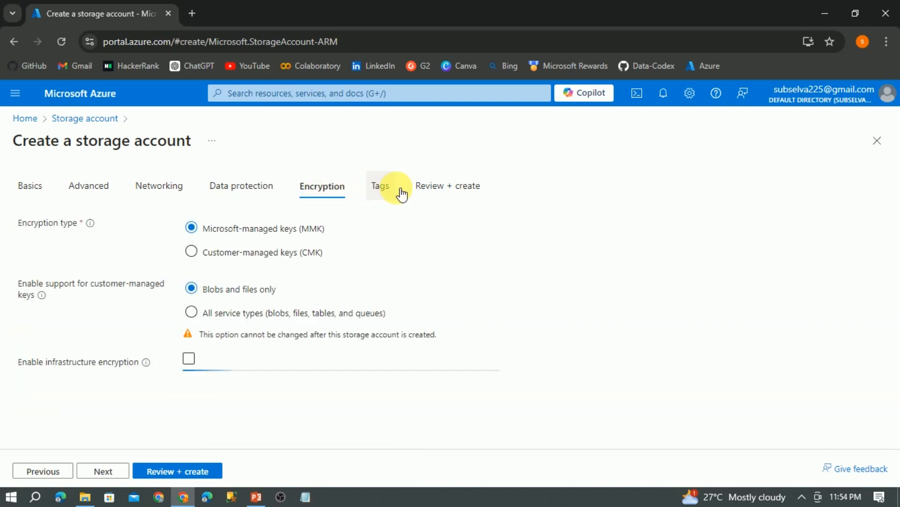
pyautogui.click(441, 188)
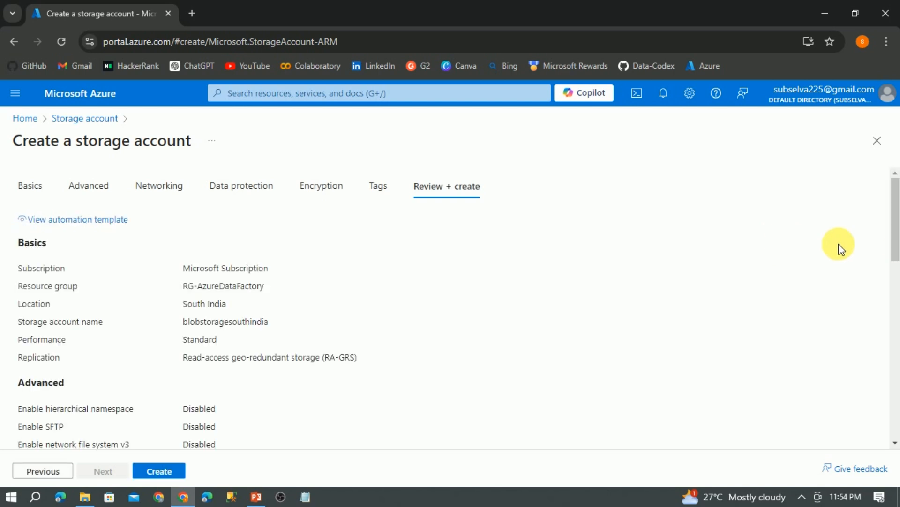
pyautogui.moveTo(895, 231)
pyautogui.mouseDown()
pyautogui.moveTo(895, 375)
pyautogui.moveTo(894, 227)
pyautogui.mouseUp()
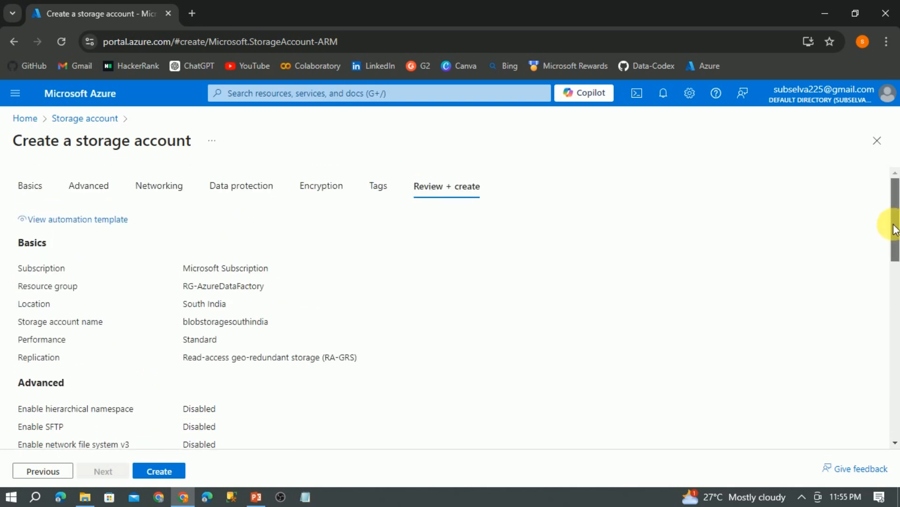
pyautogui.click(170, 476)
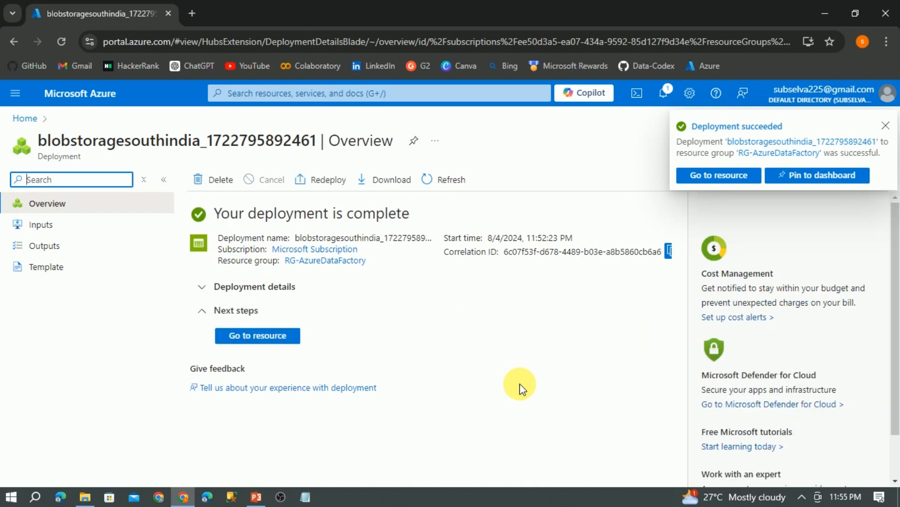
# Open the container list of the deployed blobstoragesouthindia storage account
pyautogui.click(251, 337)
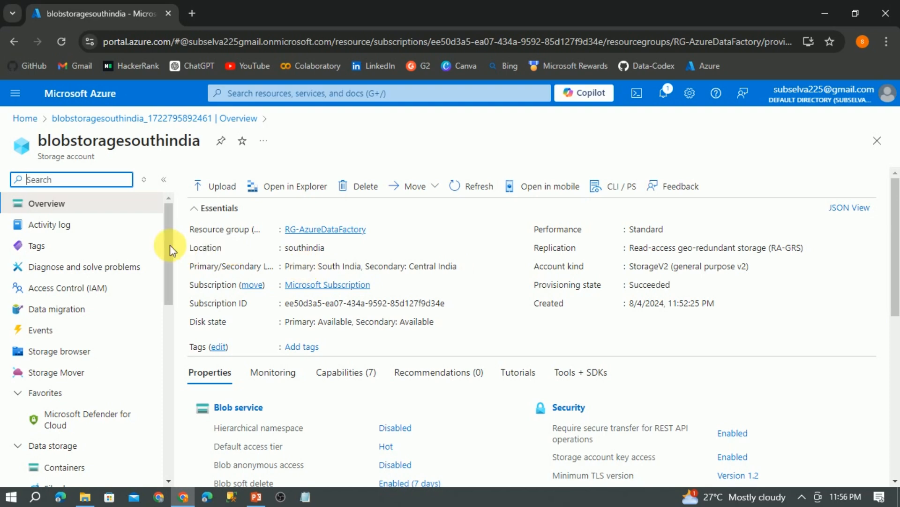
pyautogui.moveTo(168, 248); pyautogui.dragTo(167, 302)
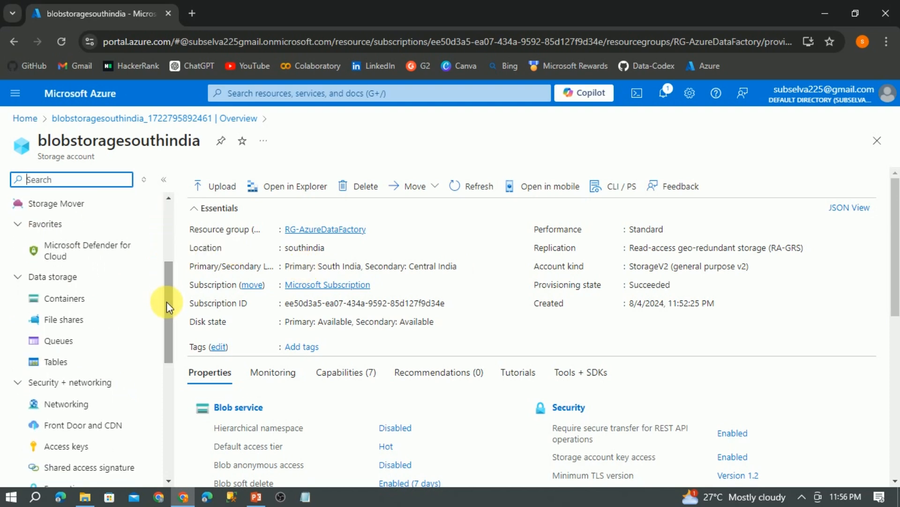
pyautogui.click(81, 300)
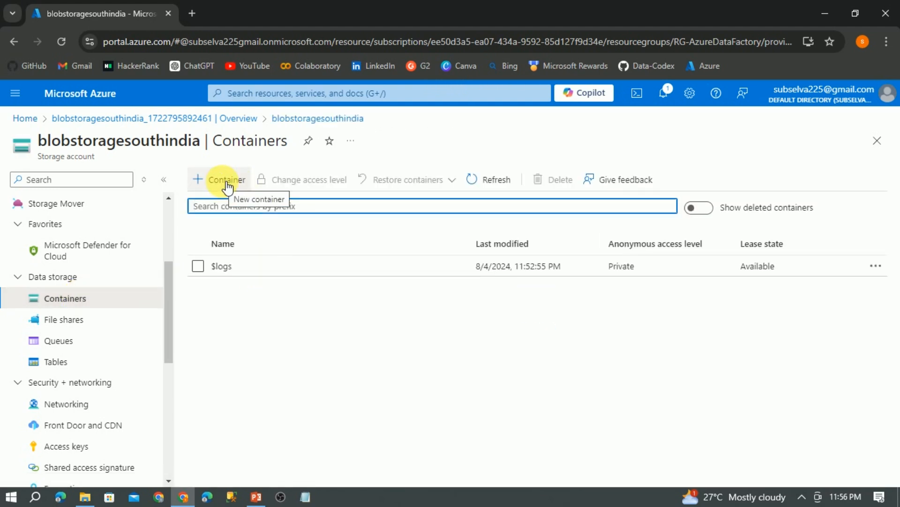
# Create a container named sample in the blobstoragesouthindia storage account and open it
pyautogui.click(227, 183)
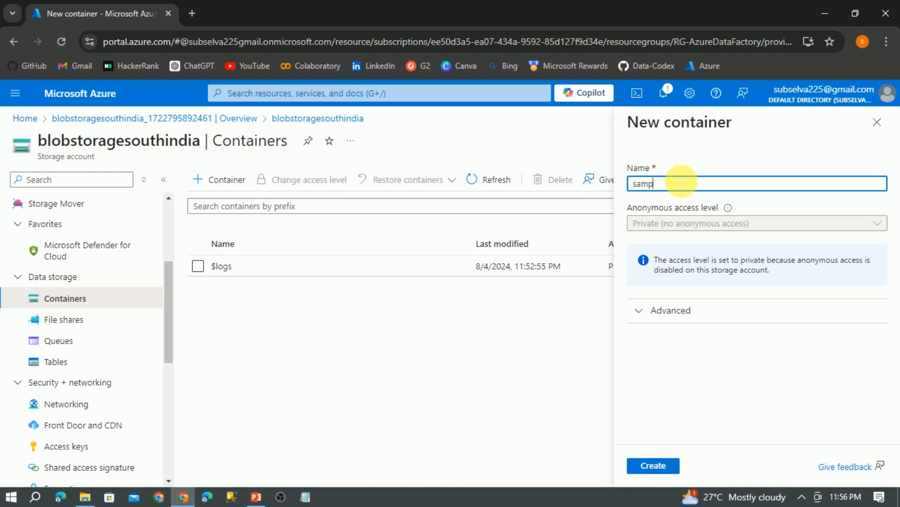
pyautogui.click(652, 464)
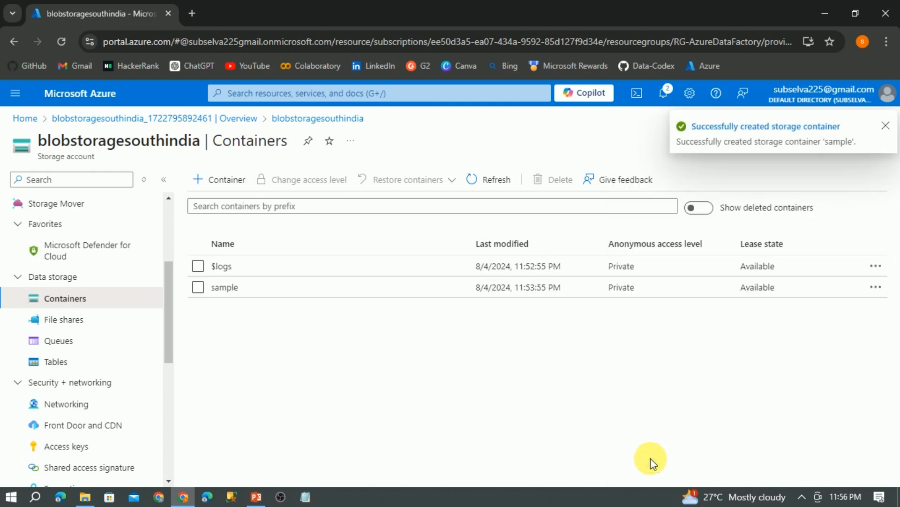
pyautogui.click(227, 294)
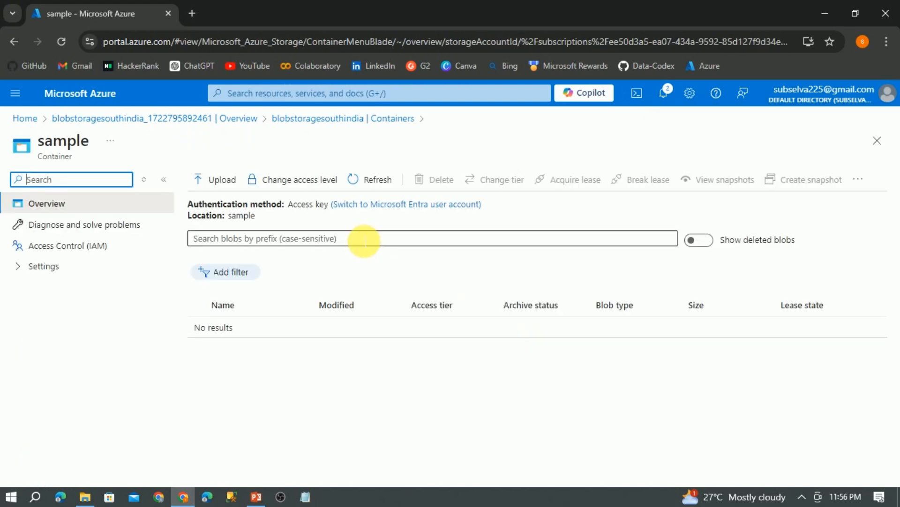
pyautogui.click(220, 180)
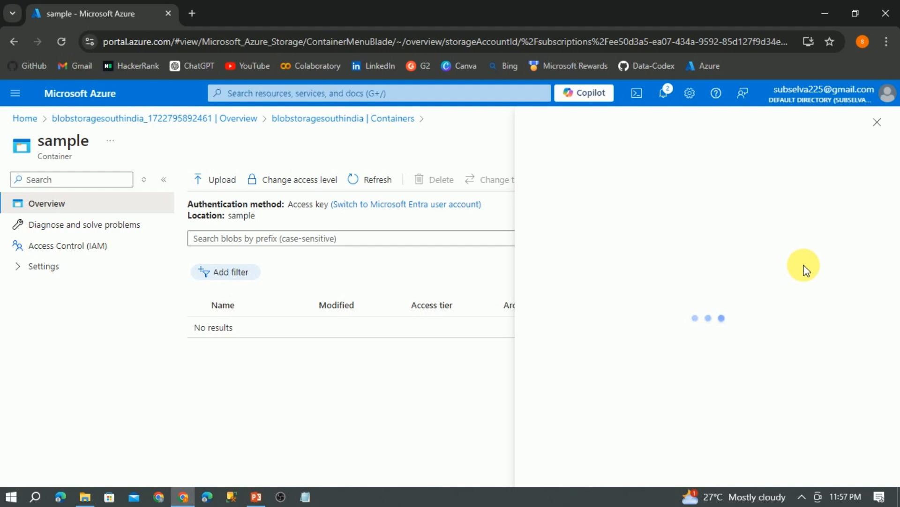
pyautogui.click(878, 131)
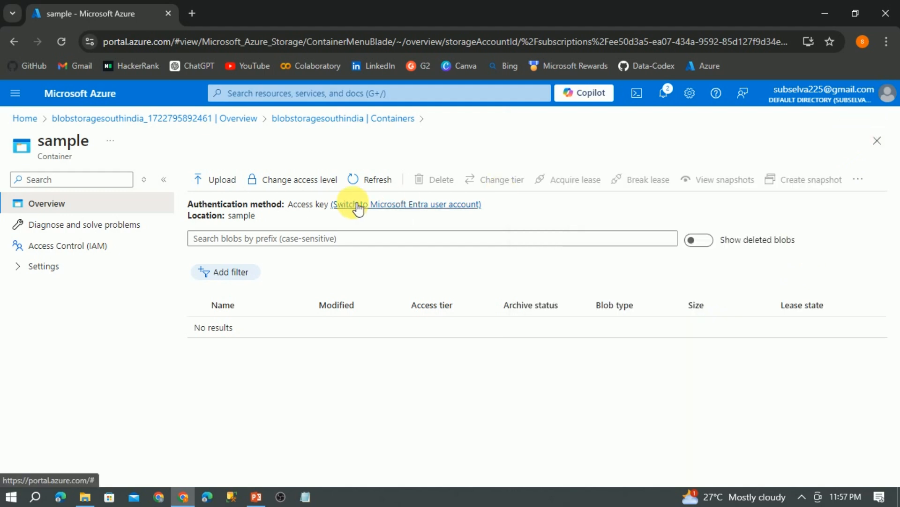
pyautogui.click(210, 181)
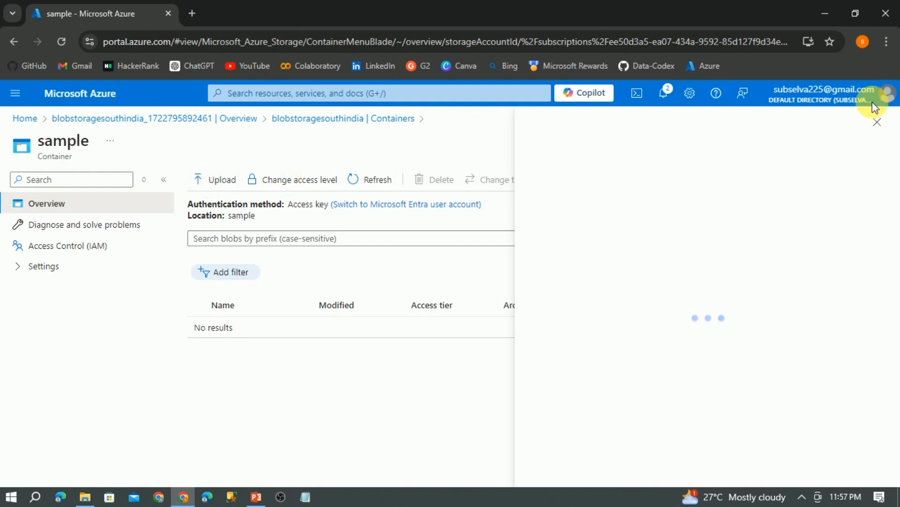
pyautogui.click(878, 123)
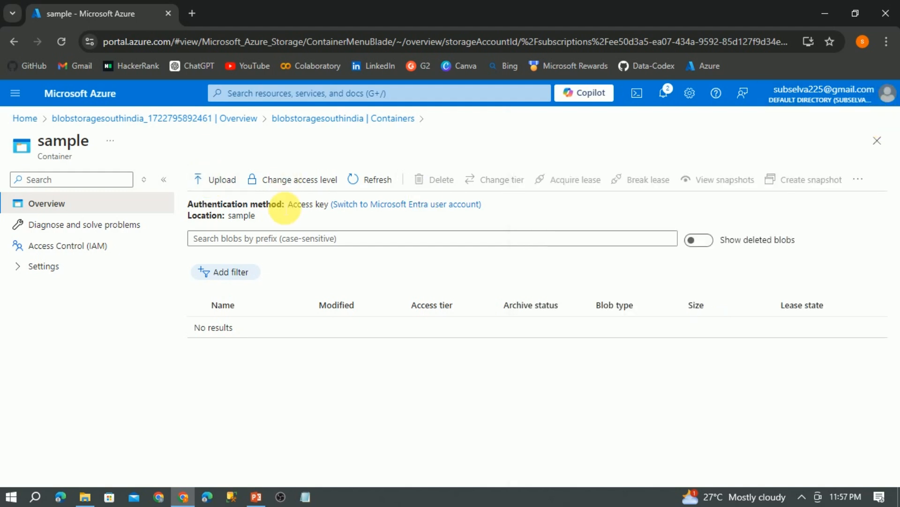
# Return to the portal home, start creating a resource and search the marketplace for "storage account"
pyautogui.click(97, 96)
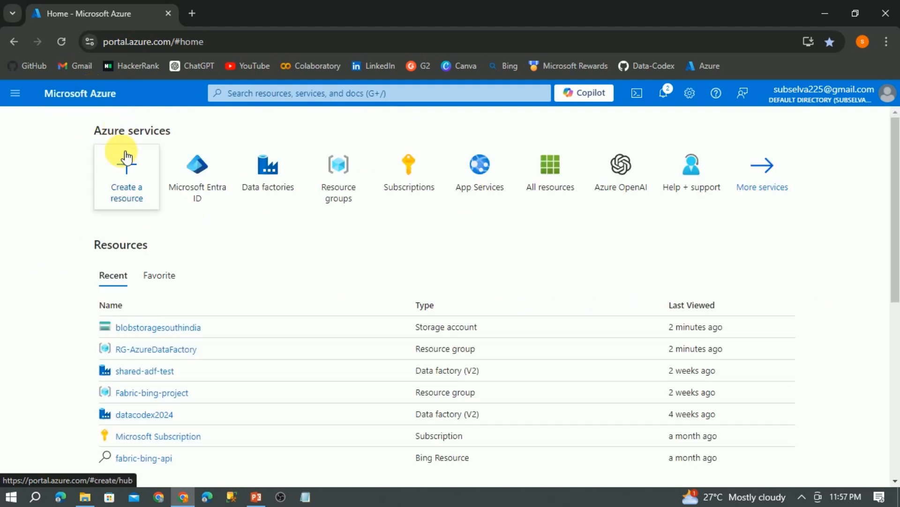
pyautogui.click(132, 179)
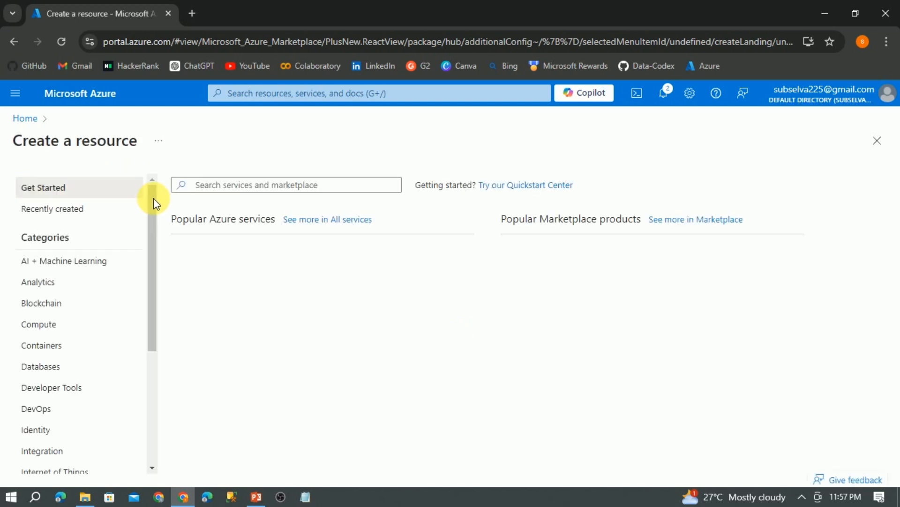
pyautogui.click(202, 185)
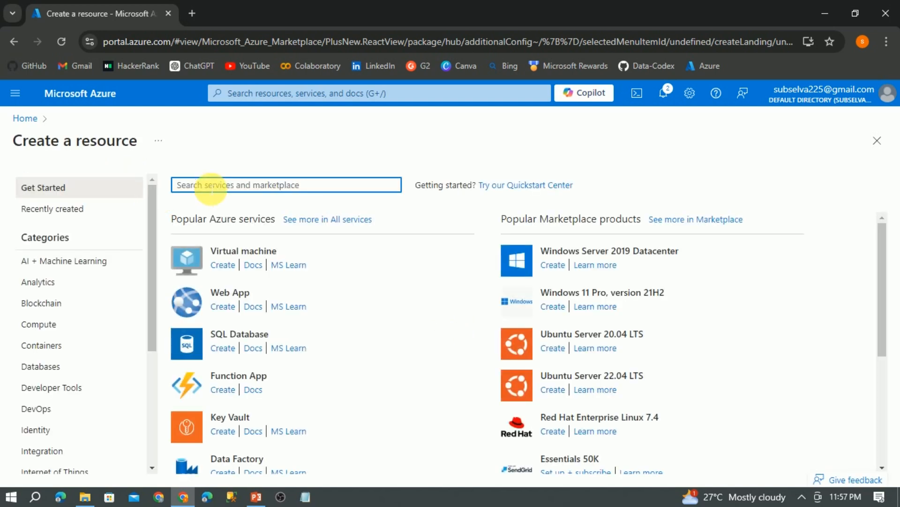
pyautogui.write('storage ')
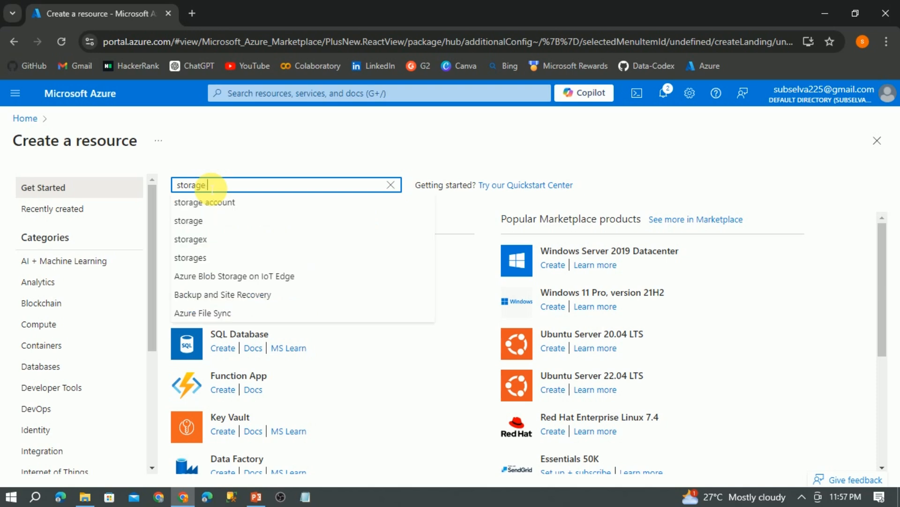
pyautogui.write('account')
pyautogui.click(210, 196)
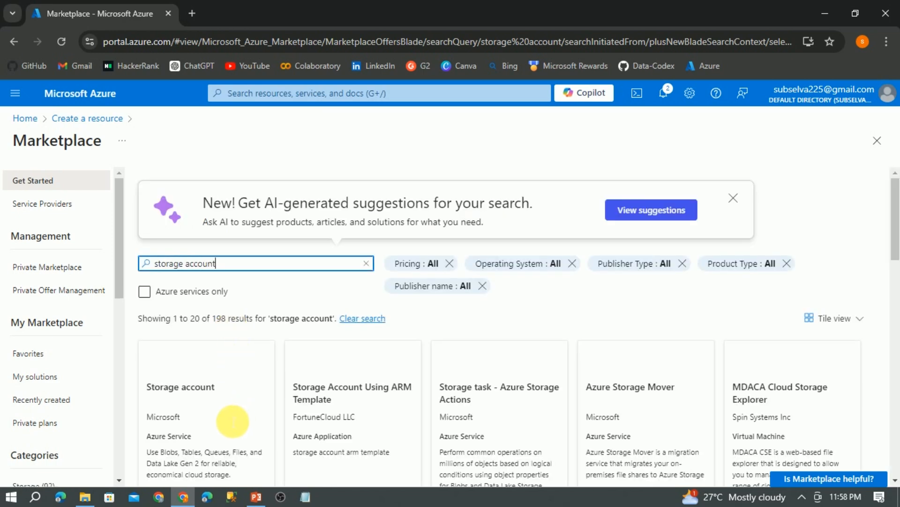
# Open Microsoft's Storage account offering and start creating a new storage account from it
pyautogui.click(225, 414)
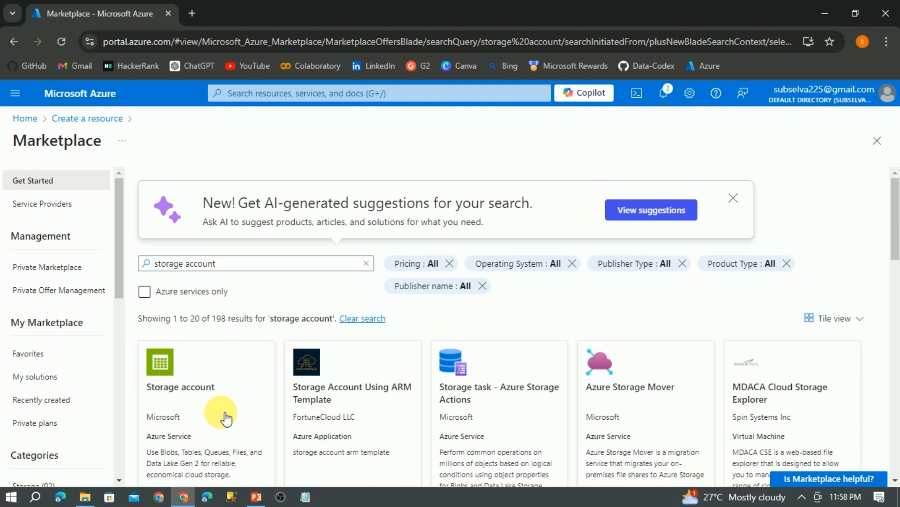
pyautogui.click(227, 416)
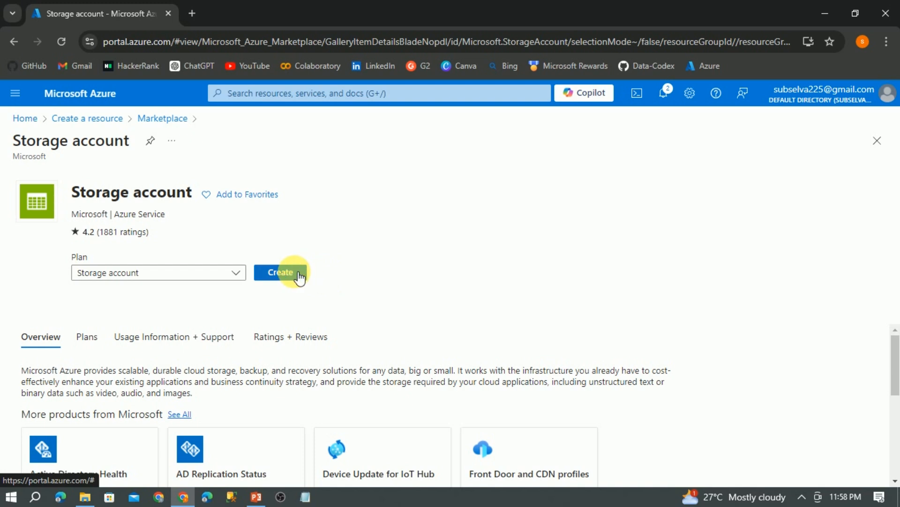
pyautogui.click(298, 278)
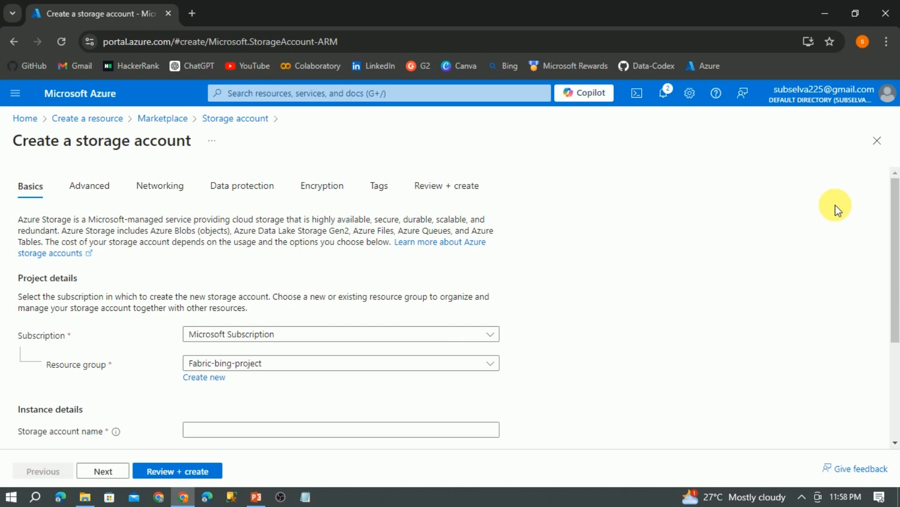
# Assign the new storage account to the RG-AzureDataFactory resource group and the (Asia Pacific) South India region
pyautogui.moveTo(896, 214); pyautogui.dragTo(888, 248)
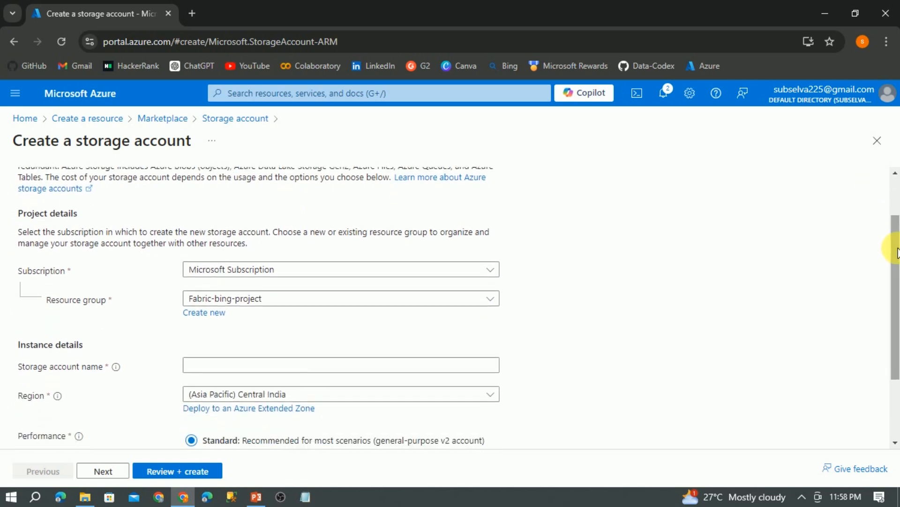
pyautogui.click(488, 303)
pyautogui.click(277, 371)
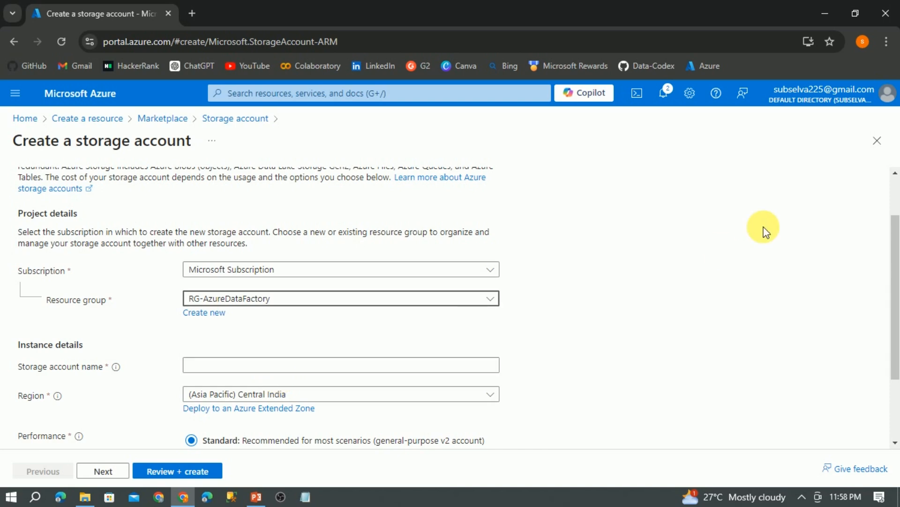
pyautogui.moveTo(895, 269); pyautogui.dragTo(895, 346)
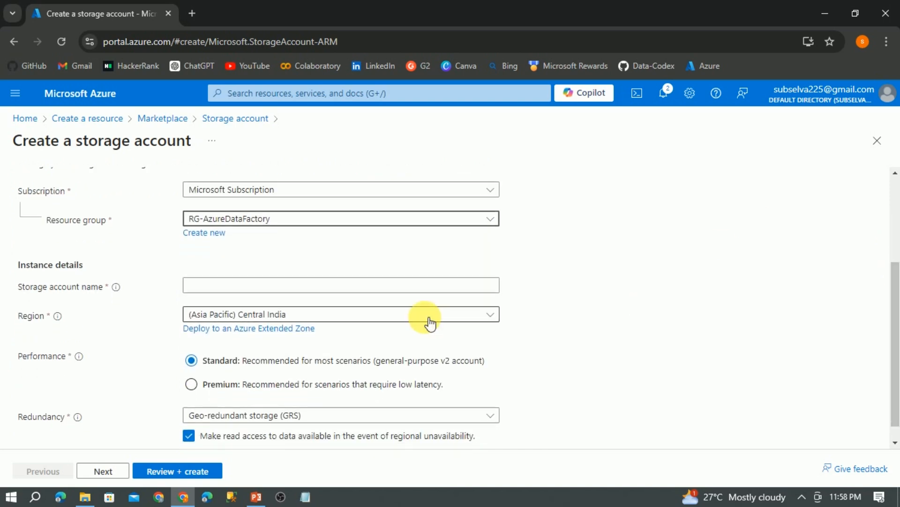
pyautogui.click(496, 312)
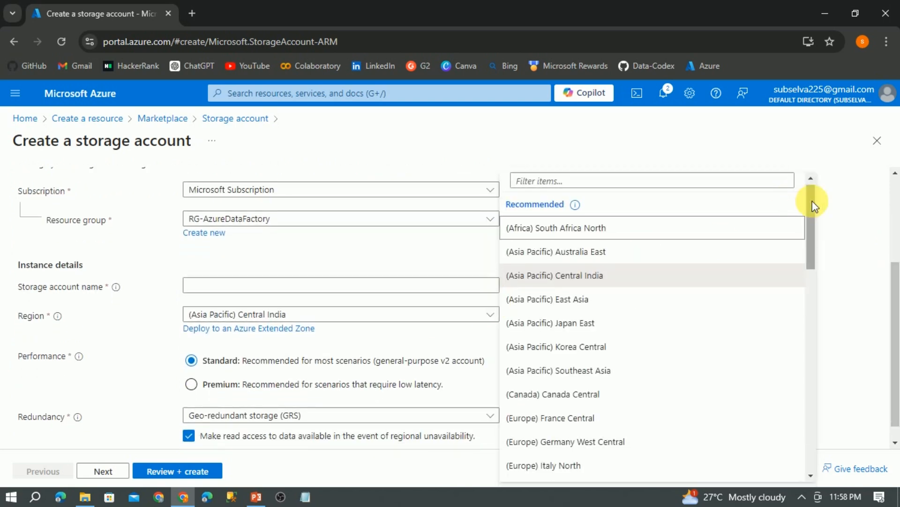
pyautogui.moveTo(810, 197); pyautogui.dragTo(808, 381)
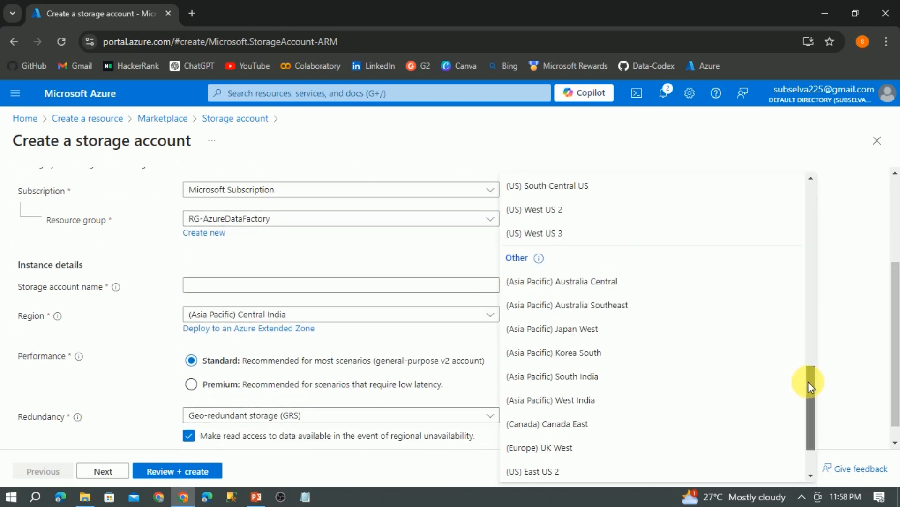
pyautogui.click(603, 372)
# Name the new storage account adlsstoragesouthindia
pyautogui.click(258, 288)
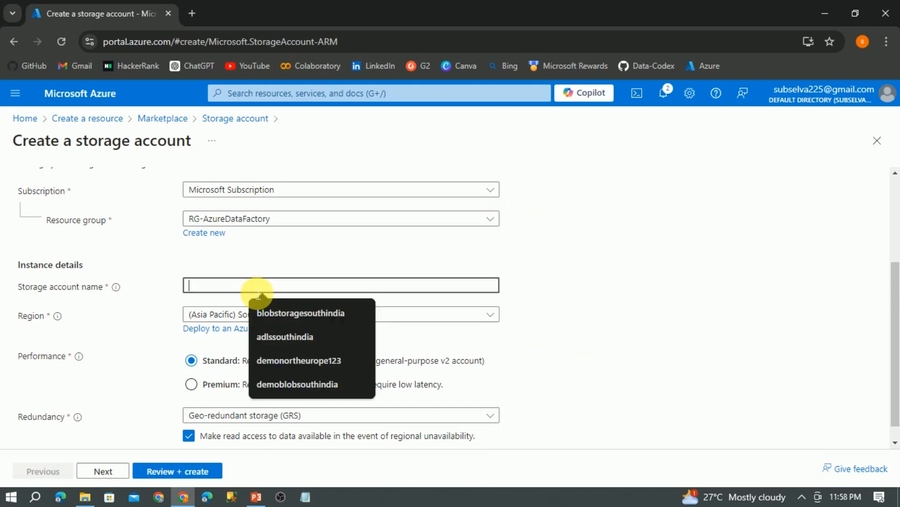
pyautogui.write('adls')
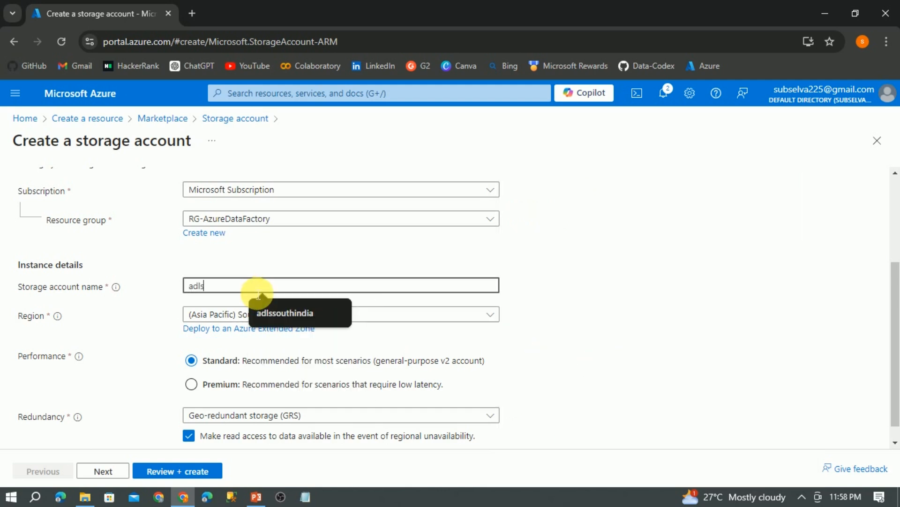
pyautogui.write('stor')
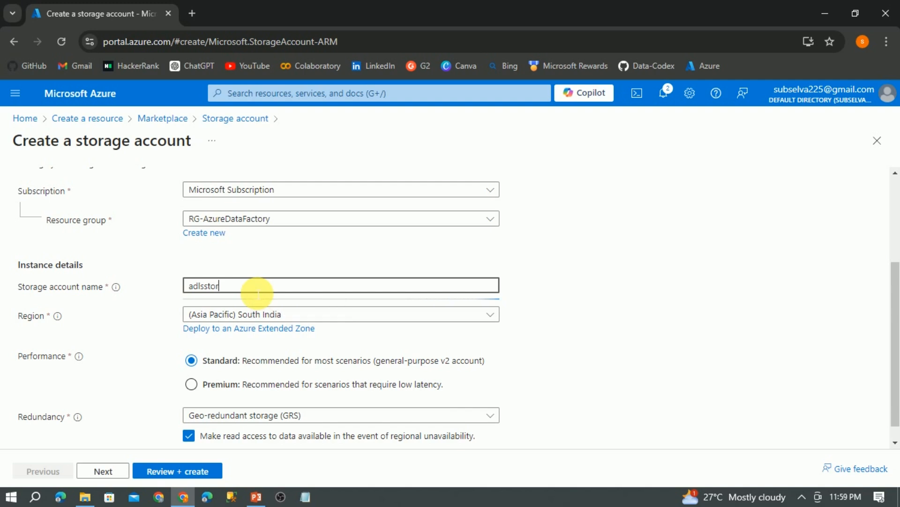
pyautogui.write('agesou')
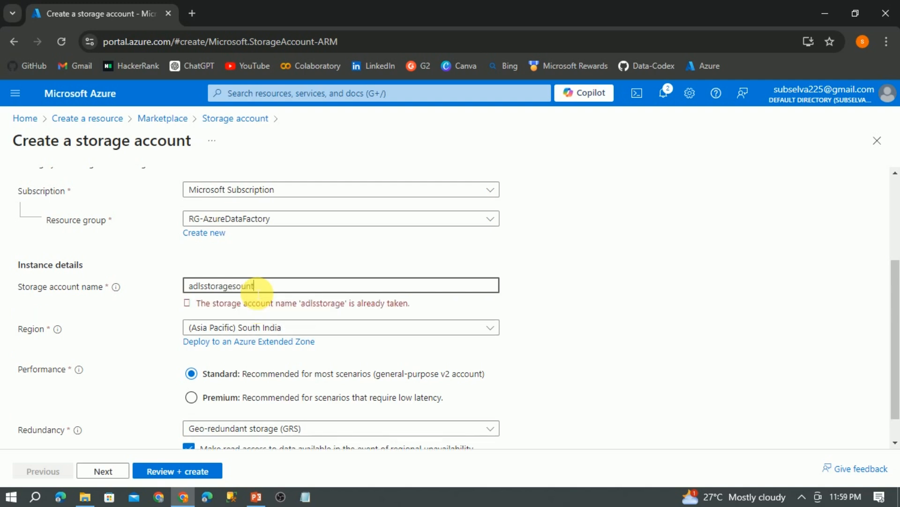
pyautogui.write('th')
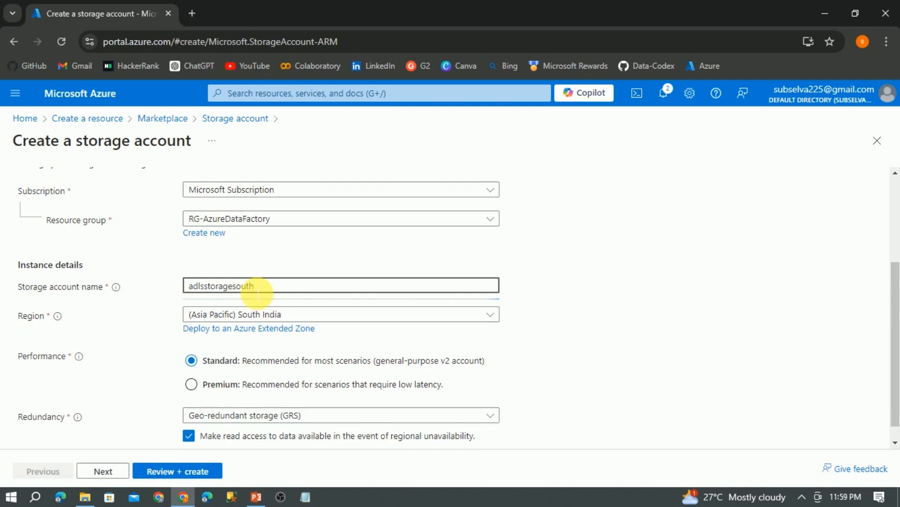
pyautogui.write('india')
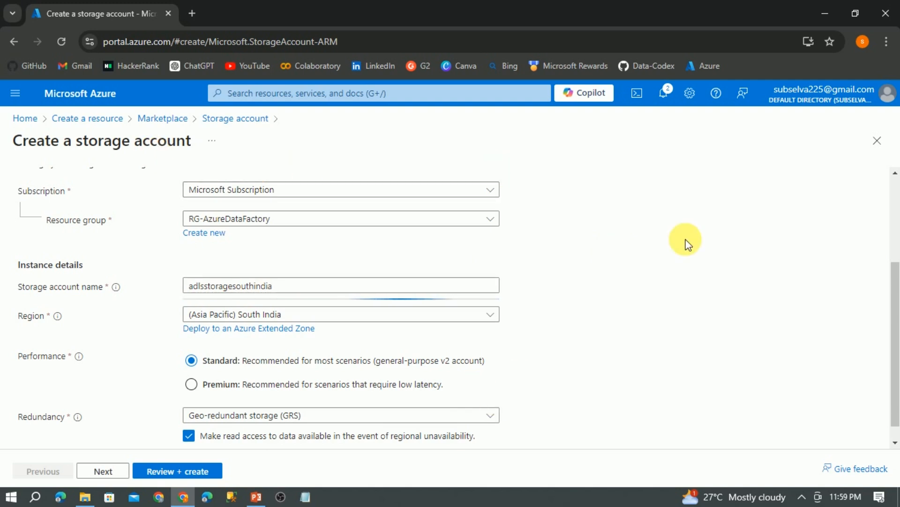
# Enable the hierarchical namespace for Data Lake Storage Gen2 in the storage account's advanced settings
pyautogui.moveTo(895, 306); pyautogui.dragTo(896, 197)
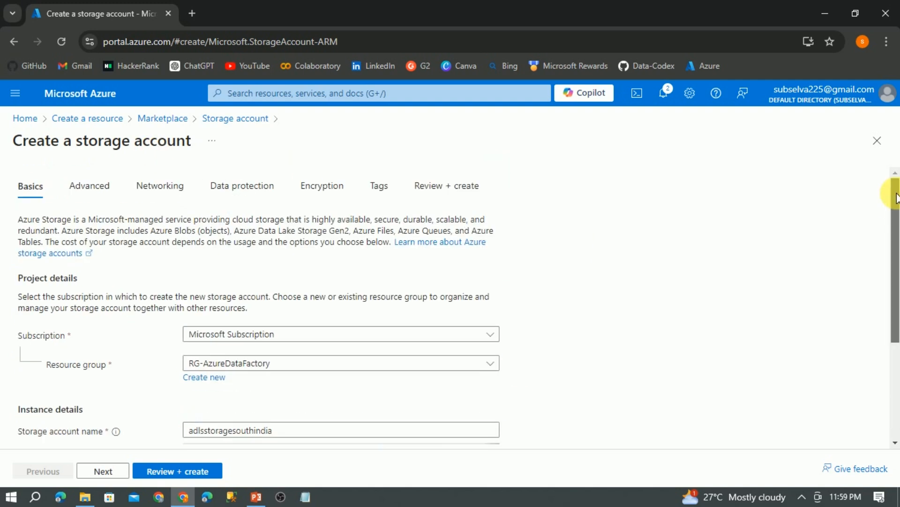
pyautogui.click(93, 201)
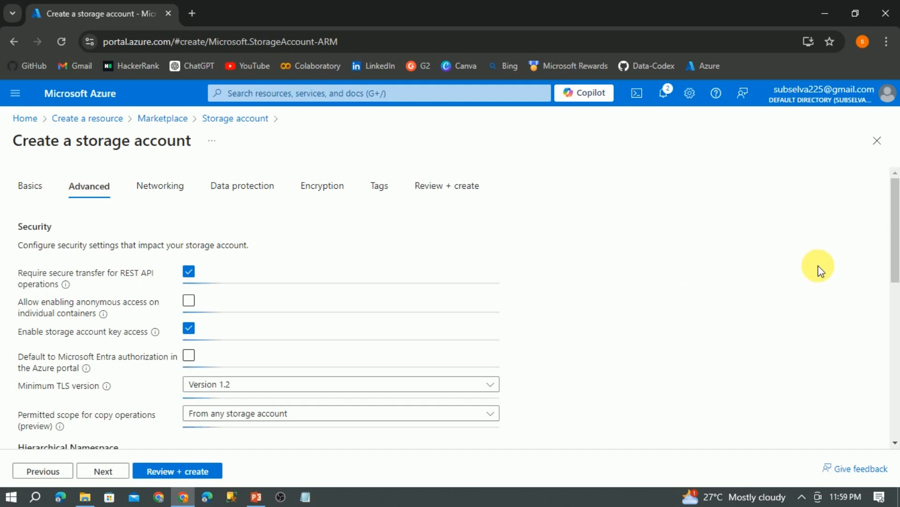
pyautogui.moveTo(897, 231); pyautogui.dragTo(897, 264)
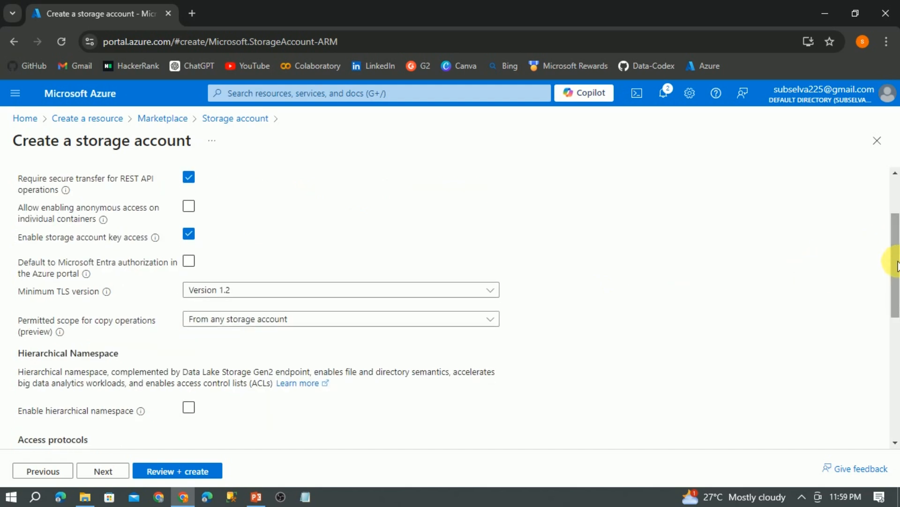
pyautogui.scroll(-2, 368, 334)
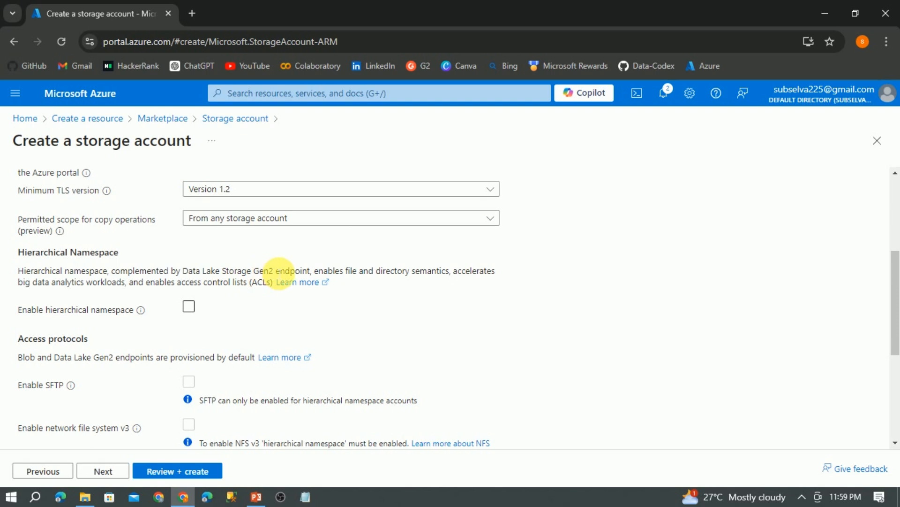
pyautogui.moveTo(273, 272); pyautogui.dragTo(186, 270)
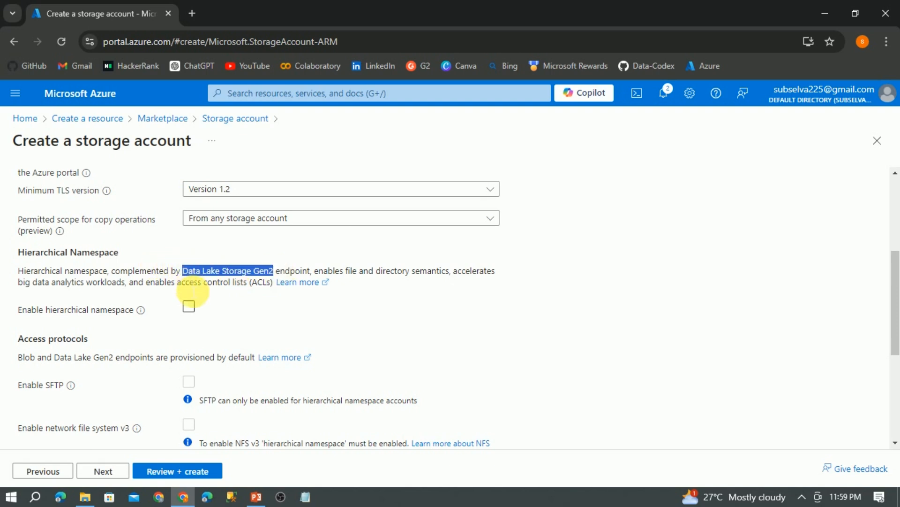
pyautogui.click(189, 307)
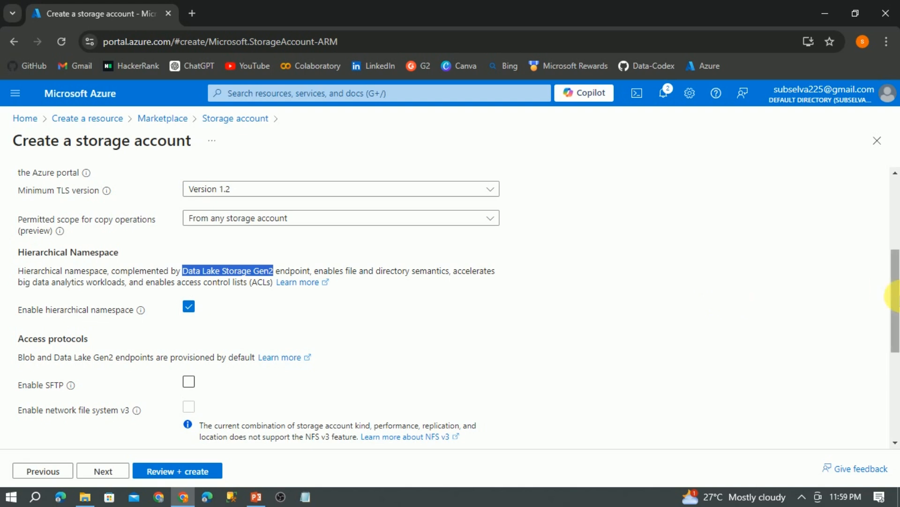
# Review the networking, data protection, encryption, tags and summary settings, and create the adlsstoragesouthindia storage account
pyautogui.moveTo(893, 298); pyautogui.dragTo(891, 178)
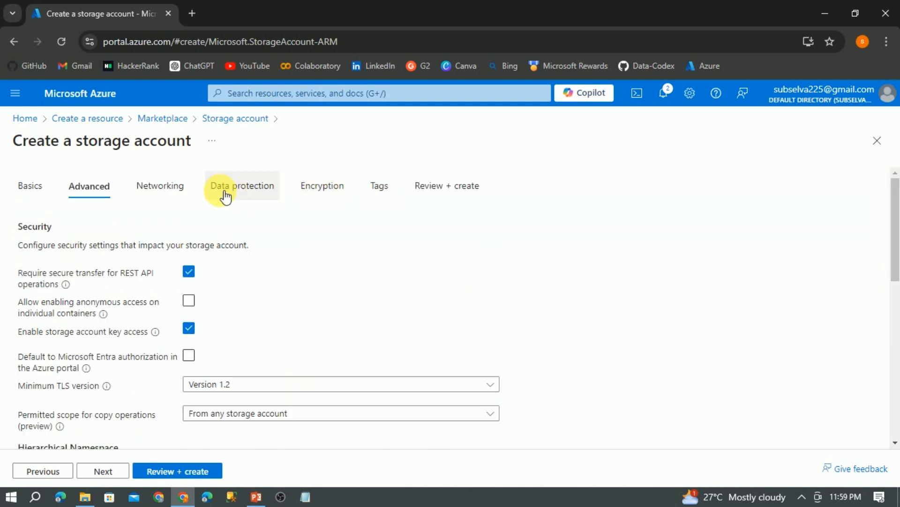
pyautogui.click(188, 190)
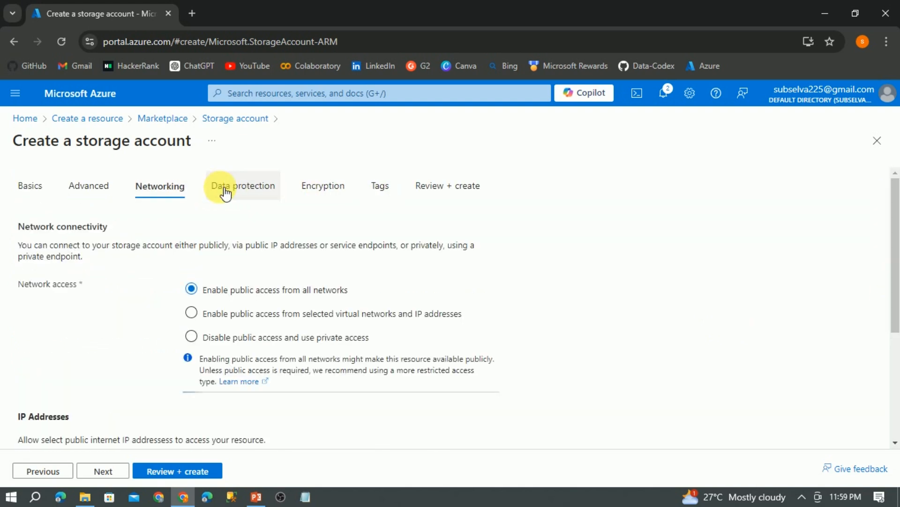
pyautogui.click(261, 188)
pyautogui.click(315, 188)
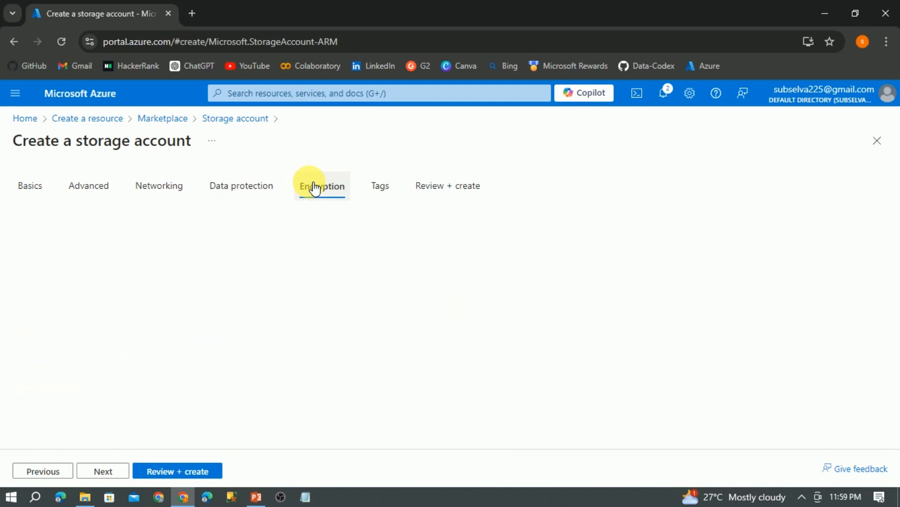
pyautogui.click(378, 186)
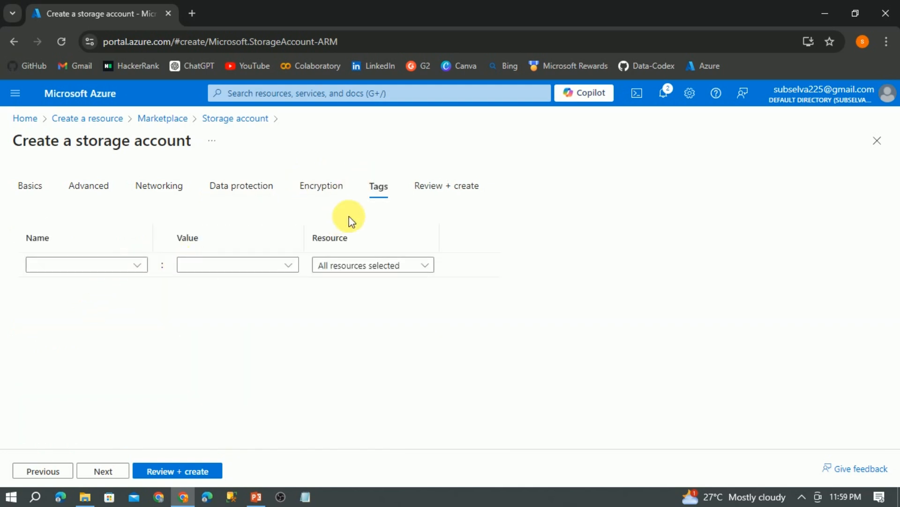
pyautogui.click(459, 190)
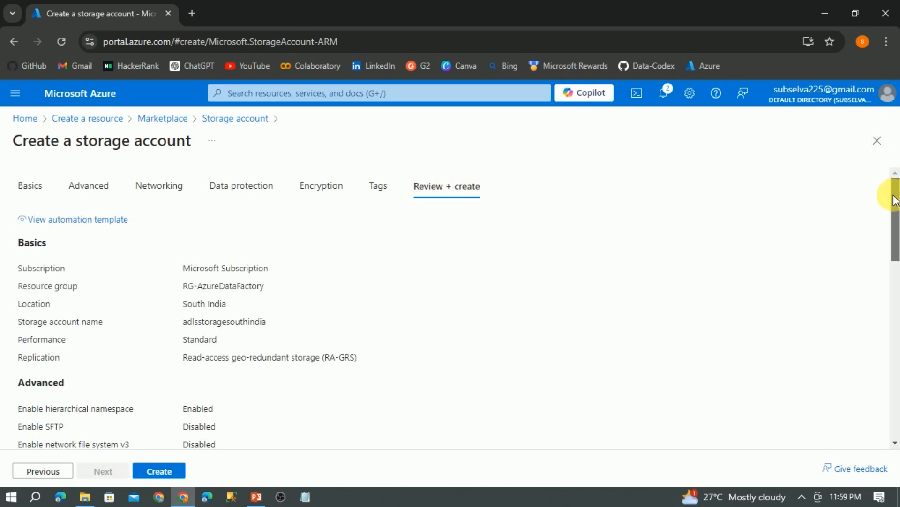
pyautogui.moveTo(896, 195)
pyautogui.mouseDown()
pyautogui.moveTo(896, 317)
pyautogui.moveTo(896, 206)
pyautogui.mouseUp()
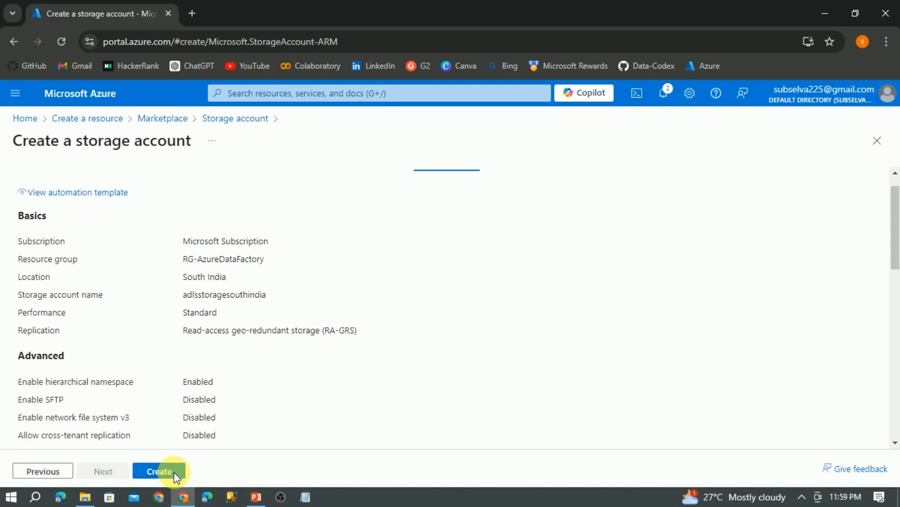
pyautogui.click(159, 471)
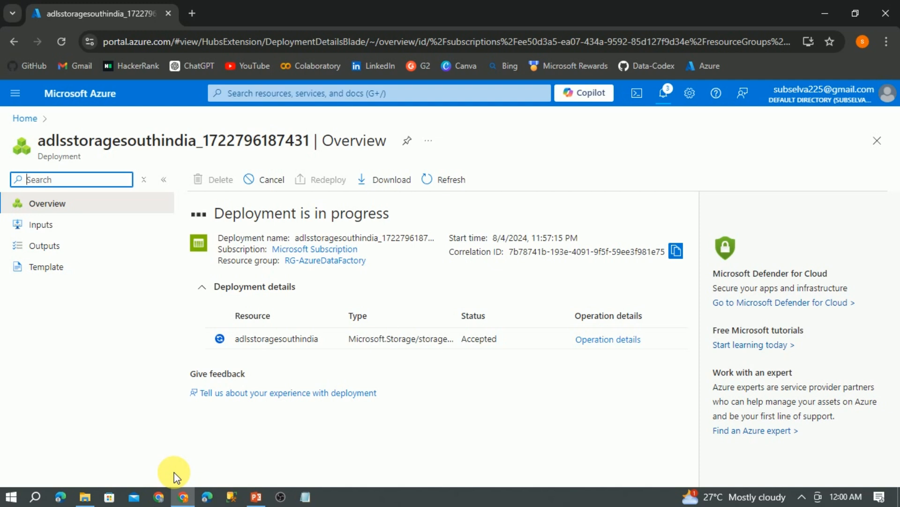
# Open the deployed adlsstoragesouthindia account and create a container named sample in it
pyautogui.click(221, 315)
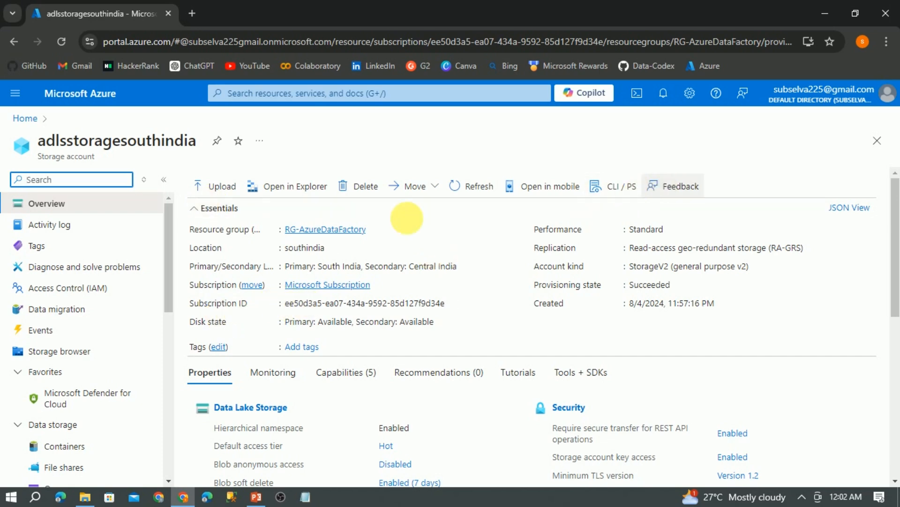
pyautogui.scroll(-3, 172, 272)
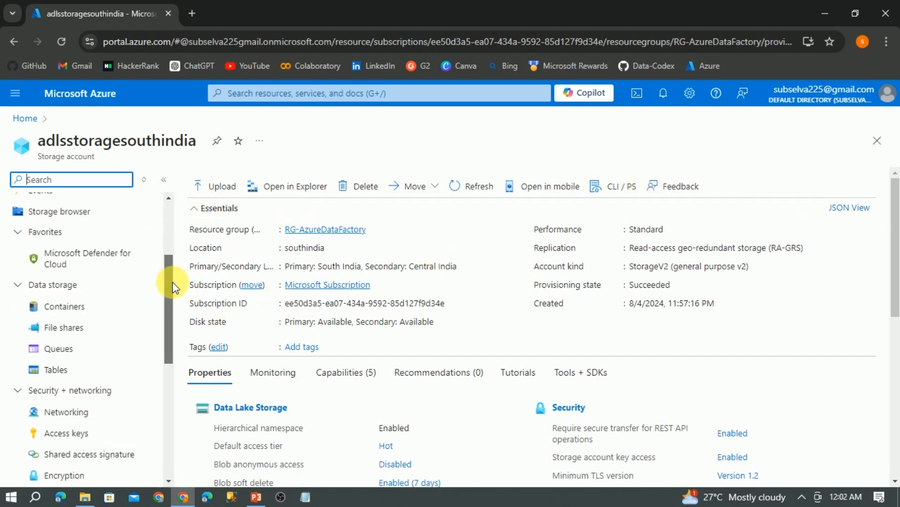
pyautogui.click(82, 293)
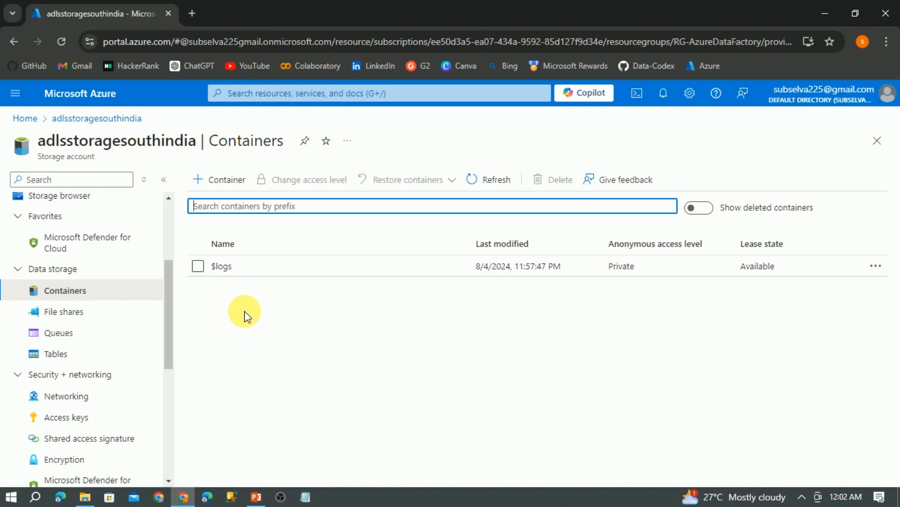
pyautogui.click(226, 179)
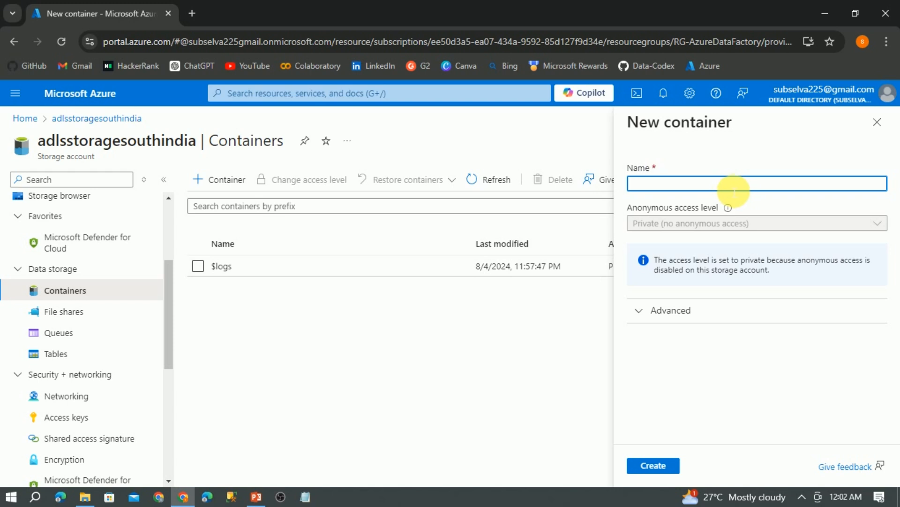
pyautogui.write('sam')
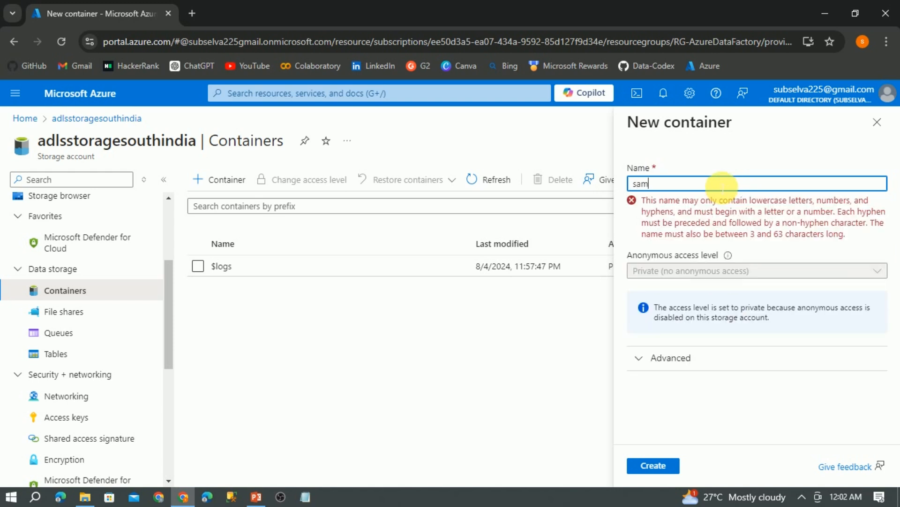
pyautogui.write('ple')
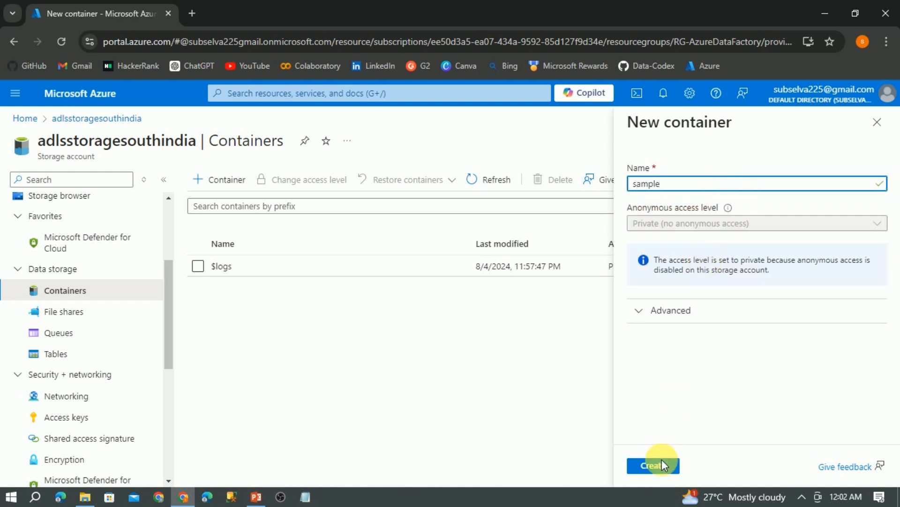
pyautogui.click(657, 467)
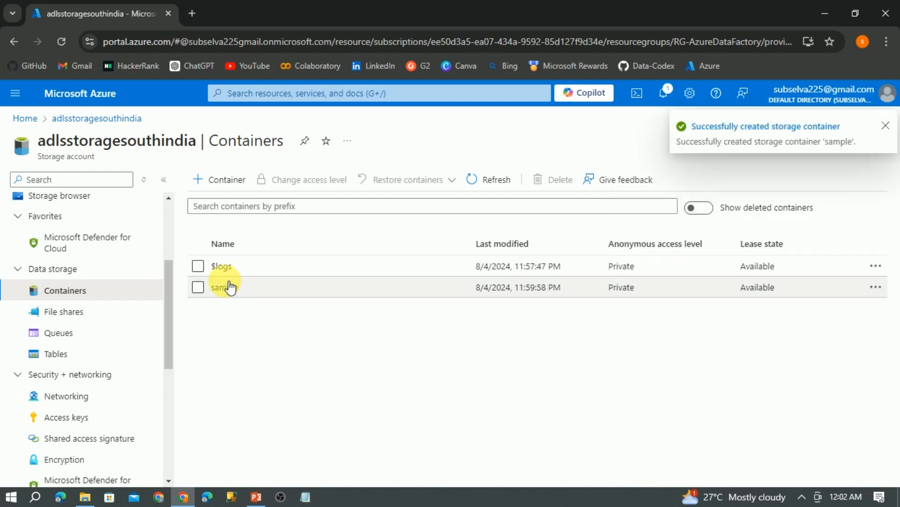
# Add a directory named damo inside the sample container
pyautogui.click(228, 287)
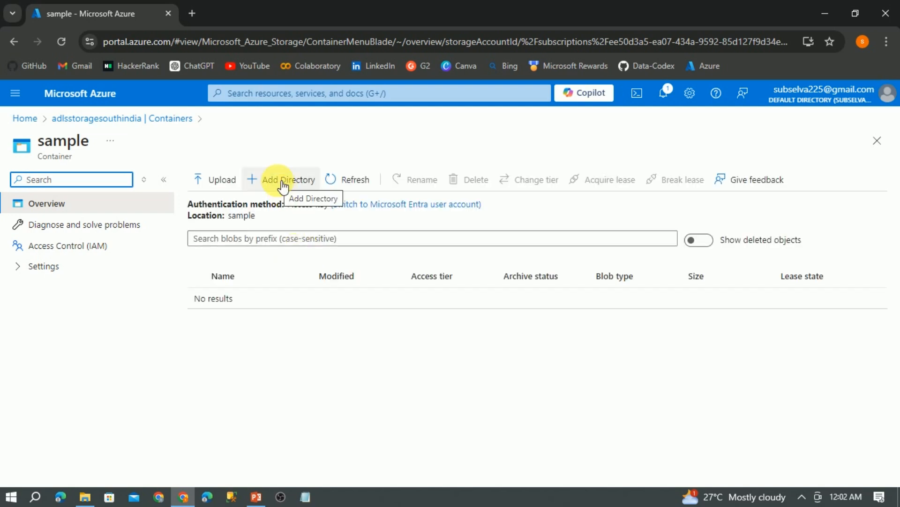
pyautogui.click(283, 183)
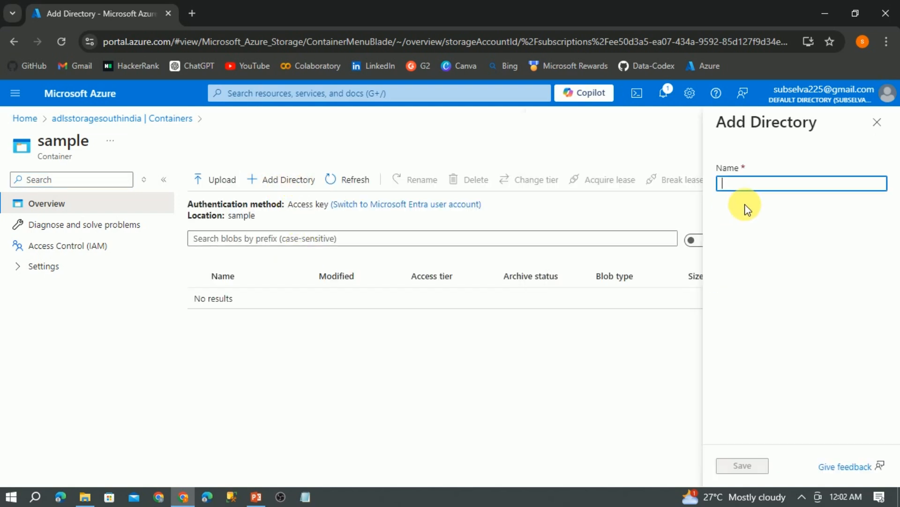
pyautogui.write('damo')
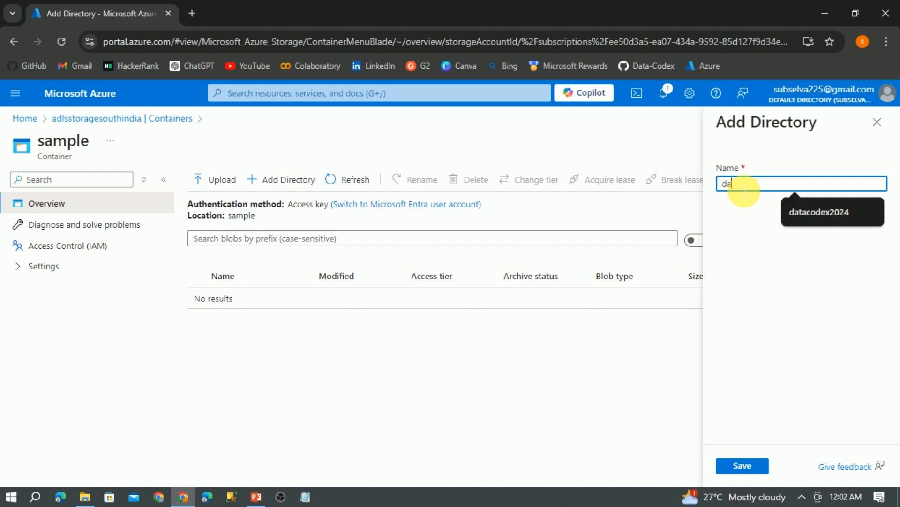
pyautogui.click(740, 466)
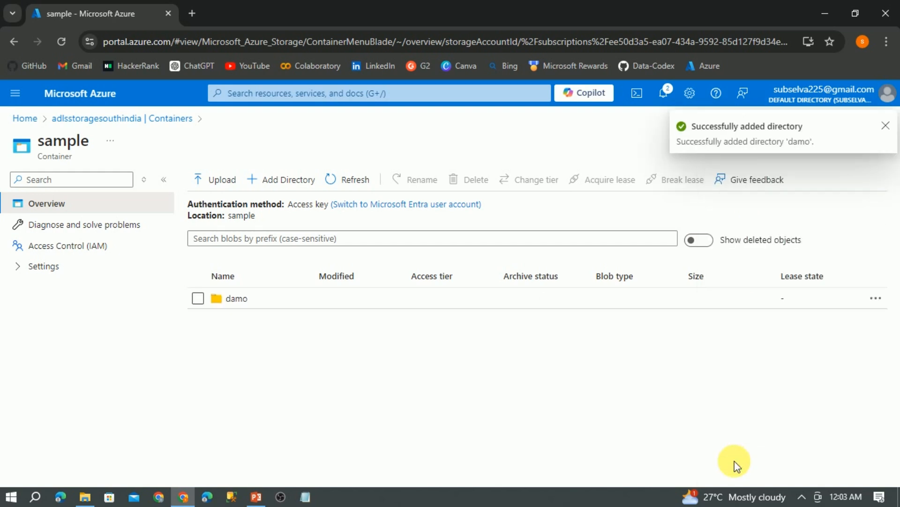
# Look inside the damo directory and return to the portal's home page
pyautogui.click(236, 300)
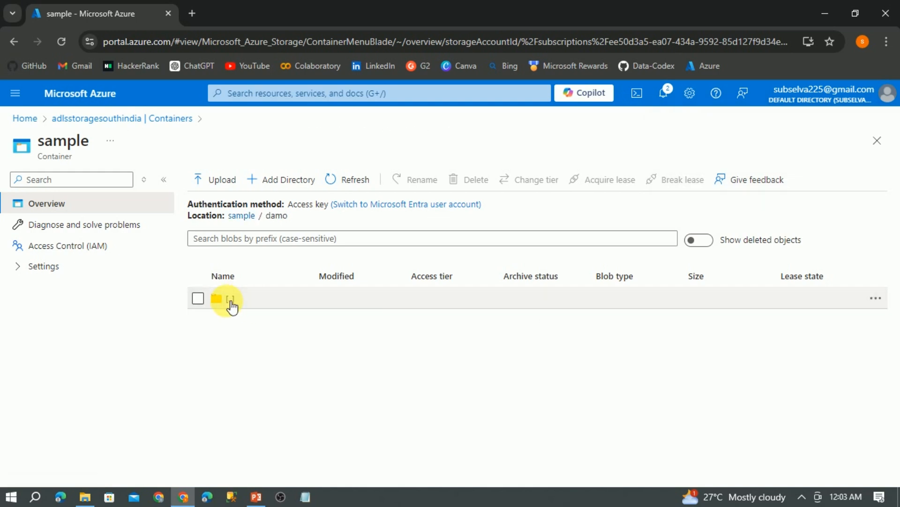
pyautogui.click(231, 300)
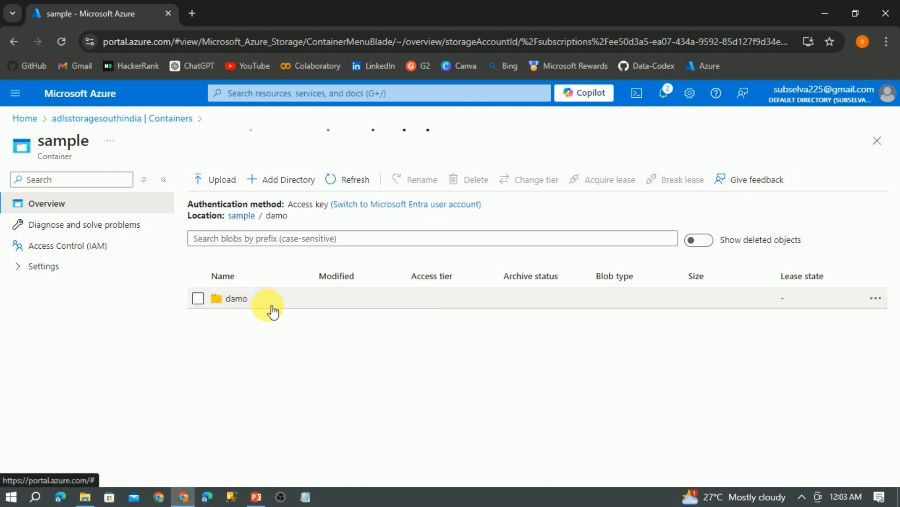
pyautogui.click(73, 90)
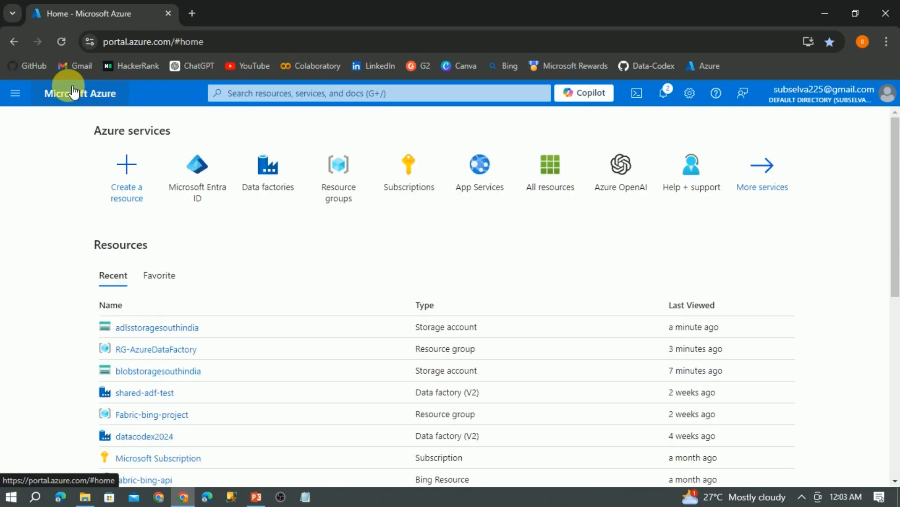
# Search the web for "azure pricing calculator" in a new browser tab and open Microsoft's Pricing Calculator page
pyautogui.click(193, 13)
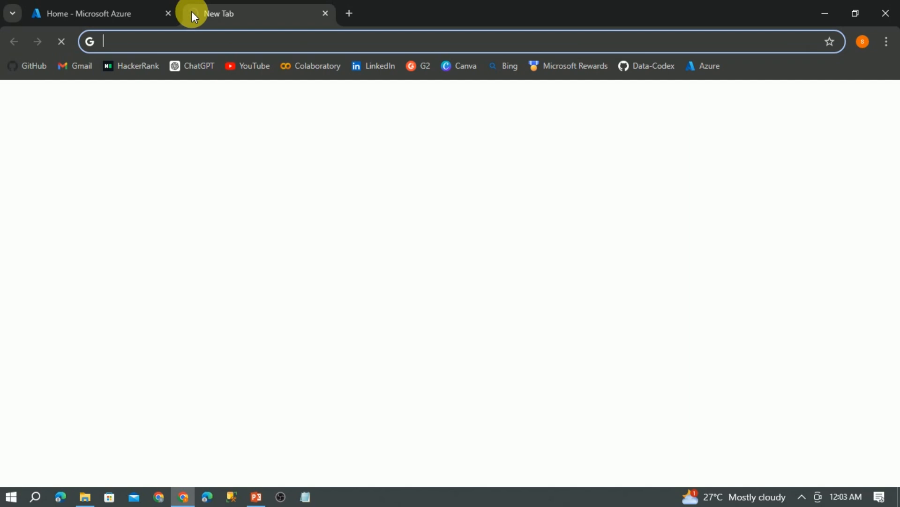
pyautogui.write('azure')
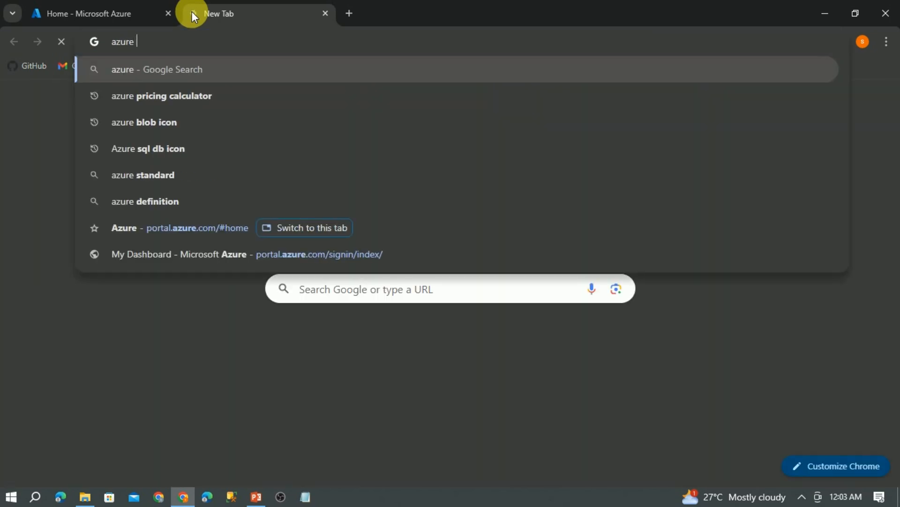
pyautogui.press('Down')
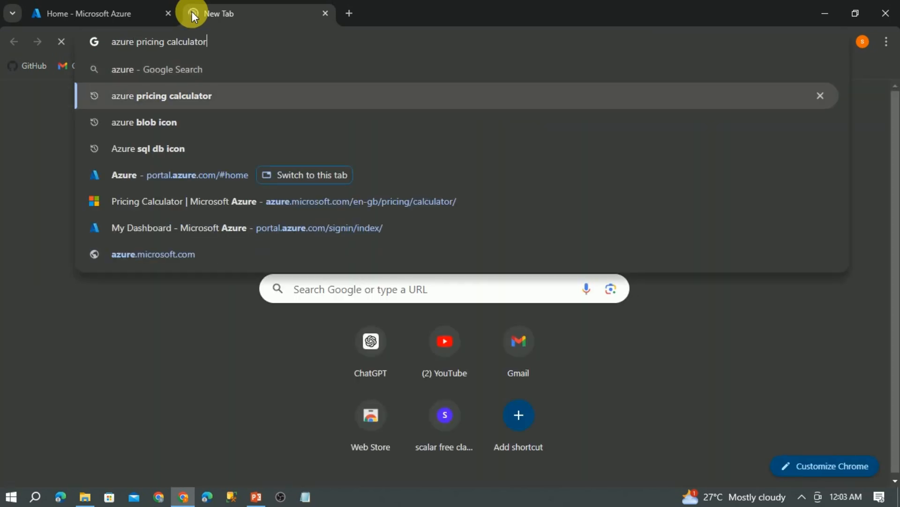
pyautogui.press('Return')
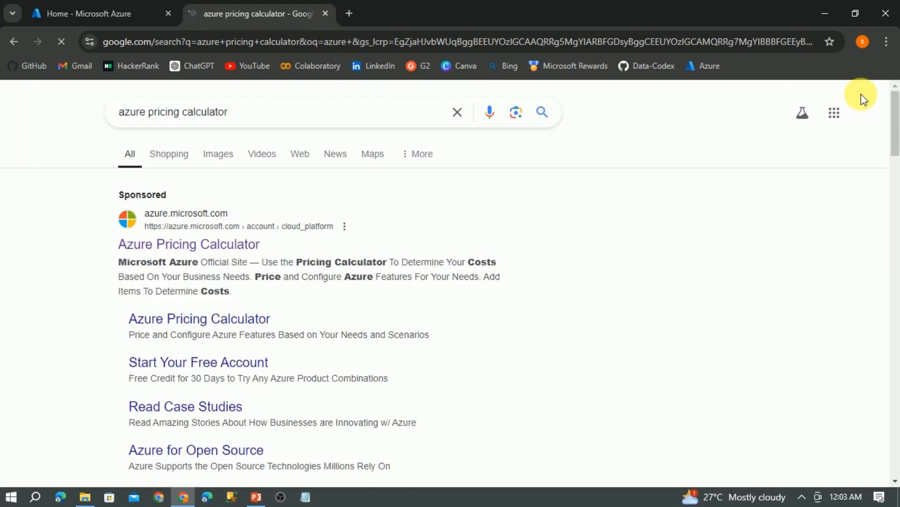
pyautogui.moveTo(896, 115); pyautogui.dragTo(895, 147)
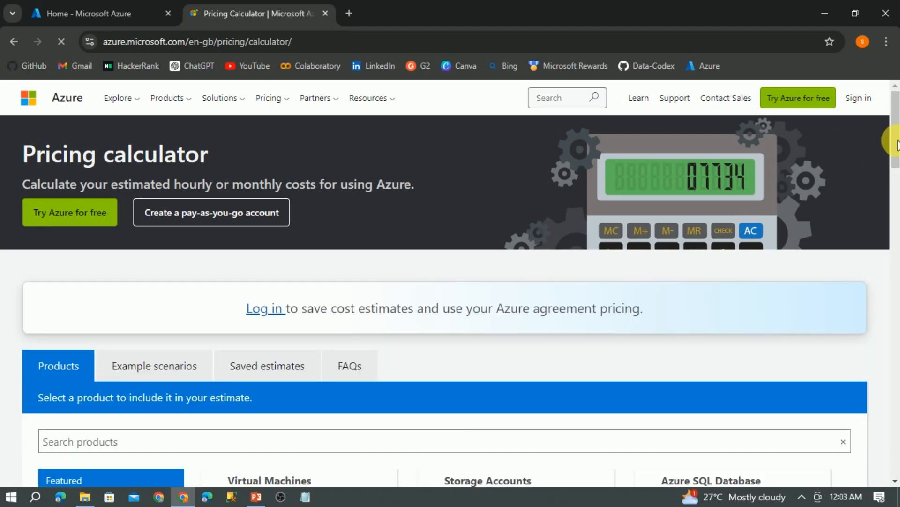
# Delete the existing Data Lake Storage Gen2 estimate and add a new Storage Accounts product to the estimate
pyautogui.moveTo(897, 143); pyautogui.dragTo(896, 265)
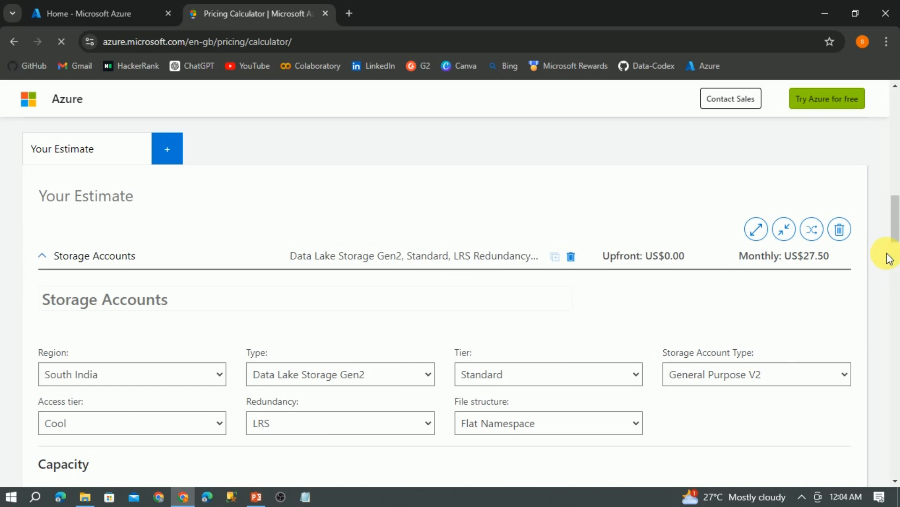
pyautogui.click(840, 229)
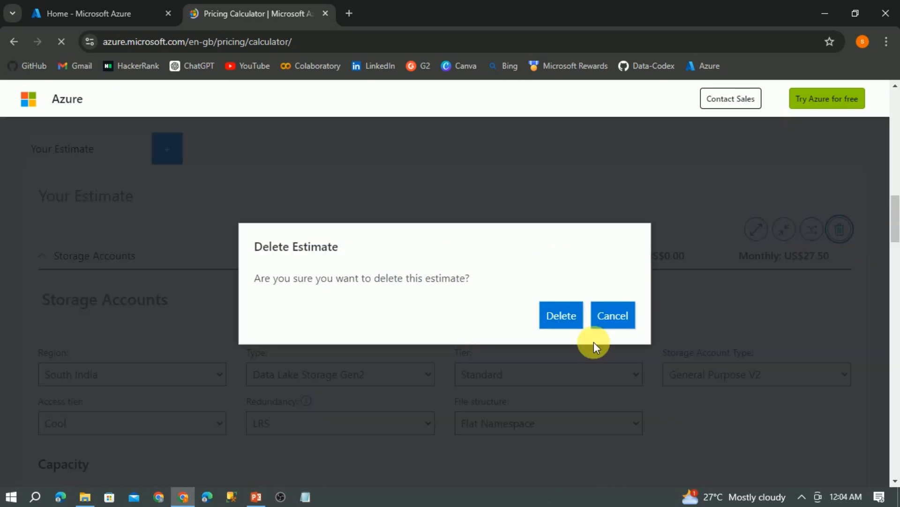
pyautogui.click(566, 324)
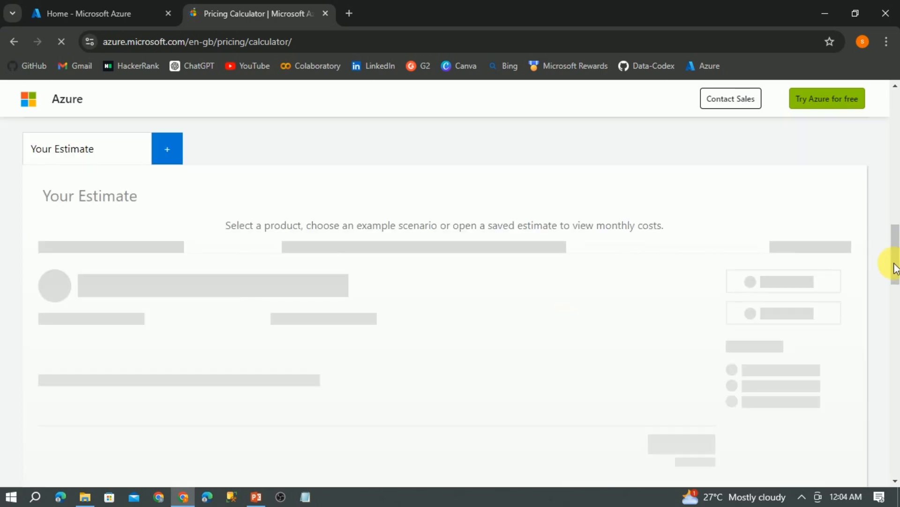
pyautogui.moveTo(896, 267); pyautogui.dragTo(893, 167)
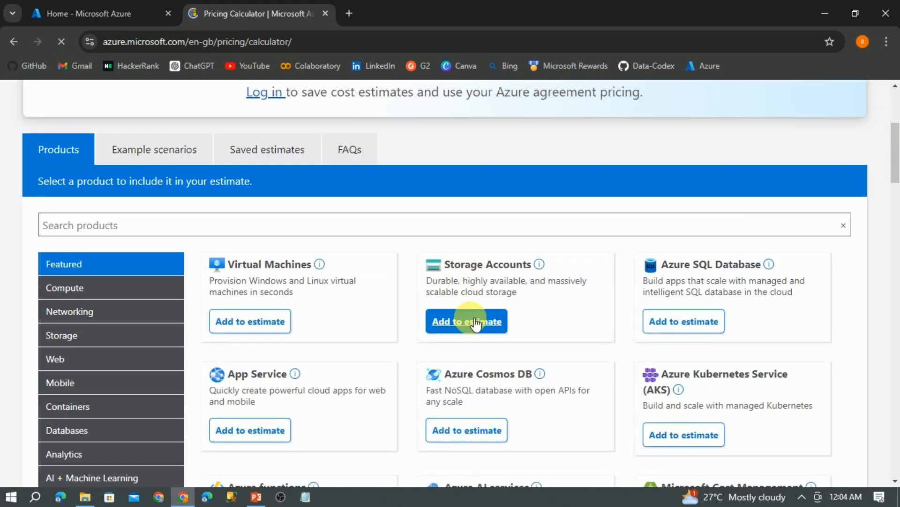
pyautogui.click(475, 322)
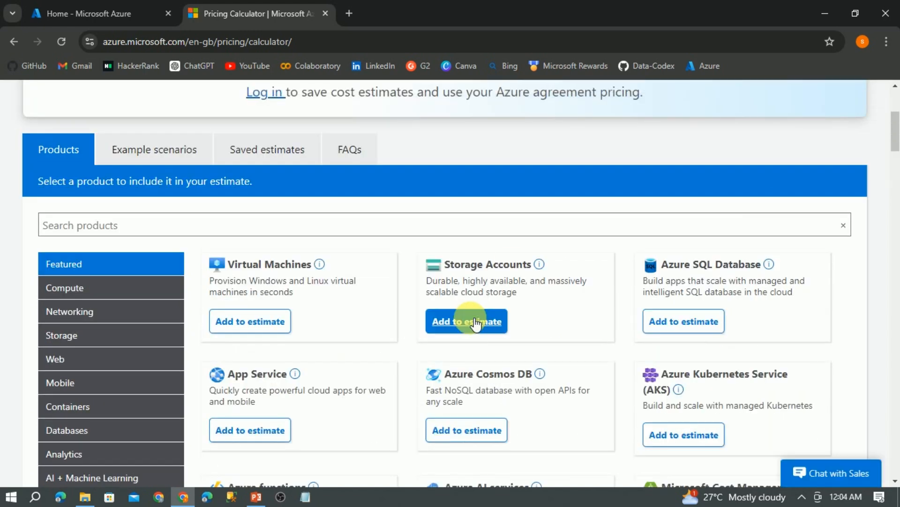
# Set the region of the new Storage Accounts estimate to South India
pyautogui.moveTo(895, 136); pyautogui.dragTo(886, 232)
pyautogui.click(218, 170)
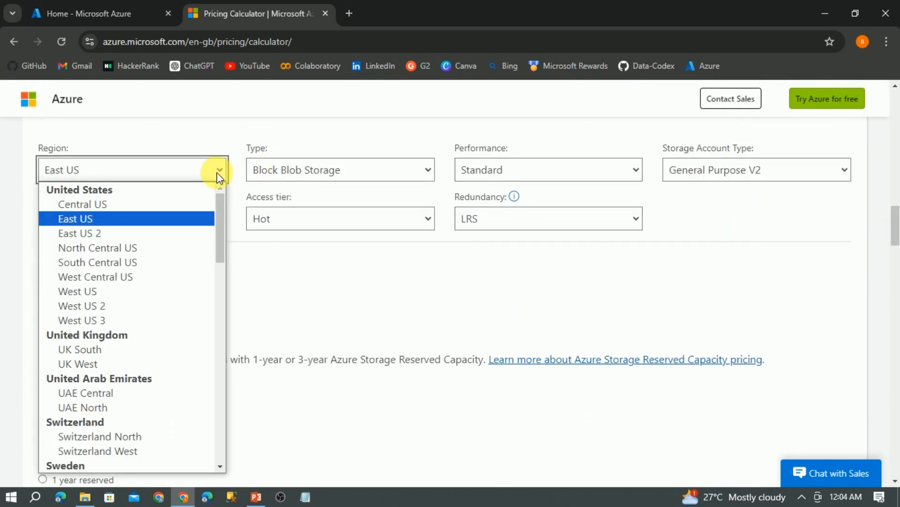
pyautogui.moveTo(219, 233); pyautogui.dragTo(222, 367)
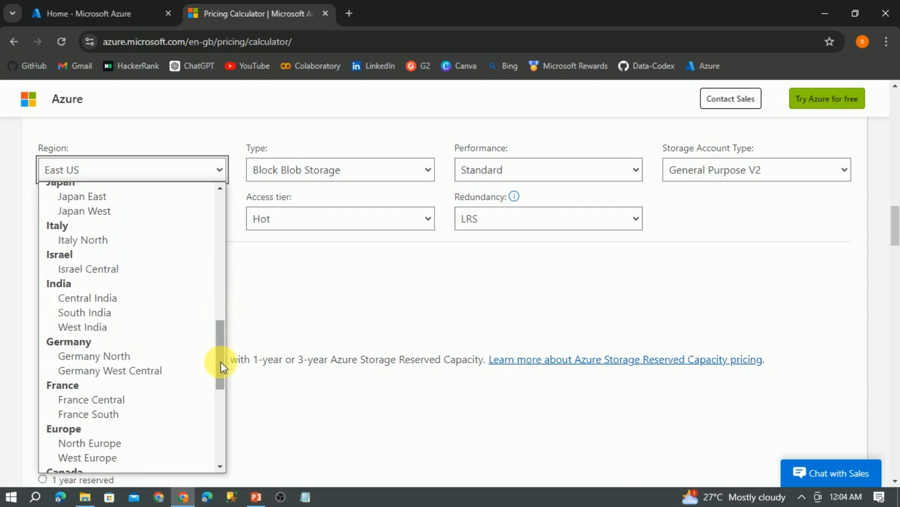
pyautogui.click(92, 311)
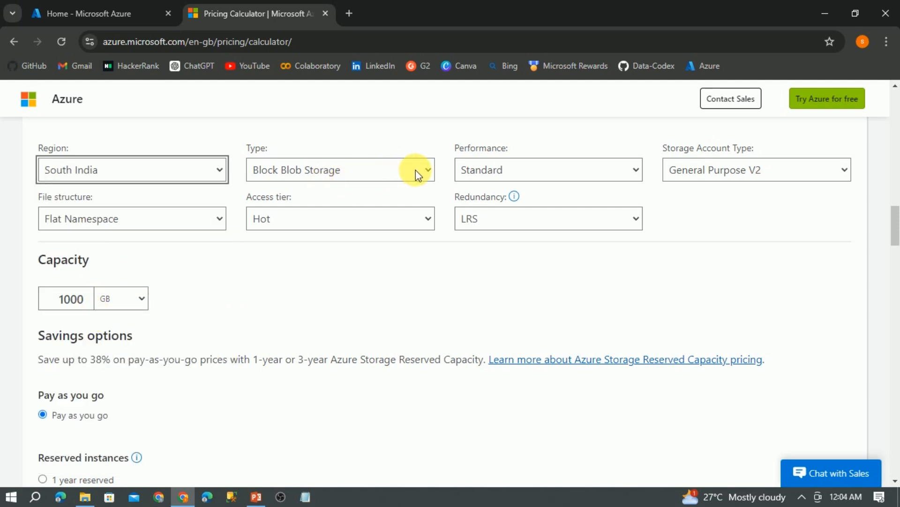
# Keep Block Blob Storage with Standard performance and set the redundancy to GRS
pyautogui.click(427, 173)
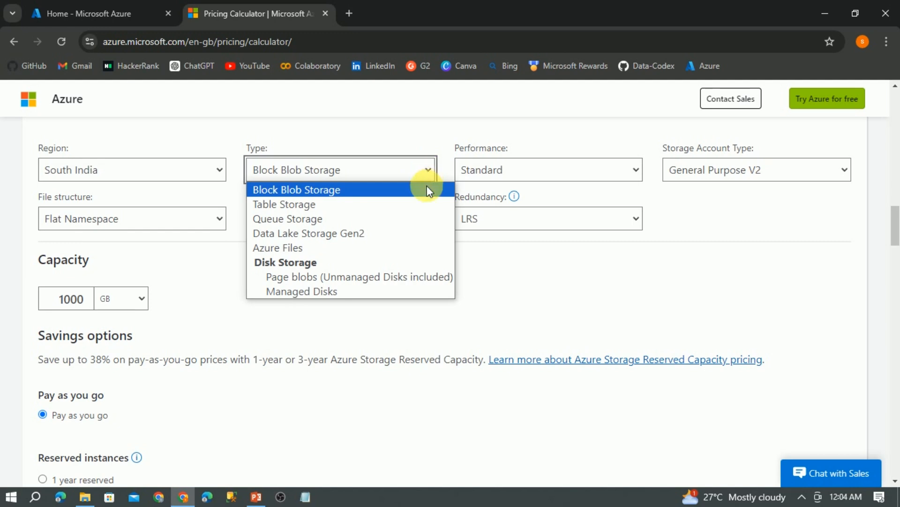
pyautogui.click(580, 265)
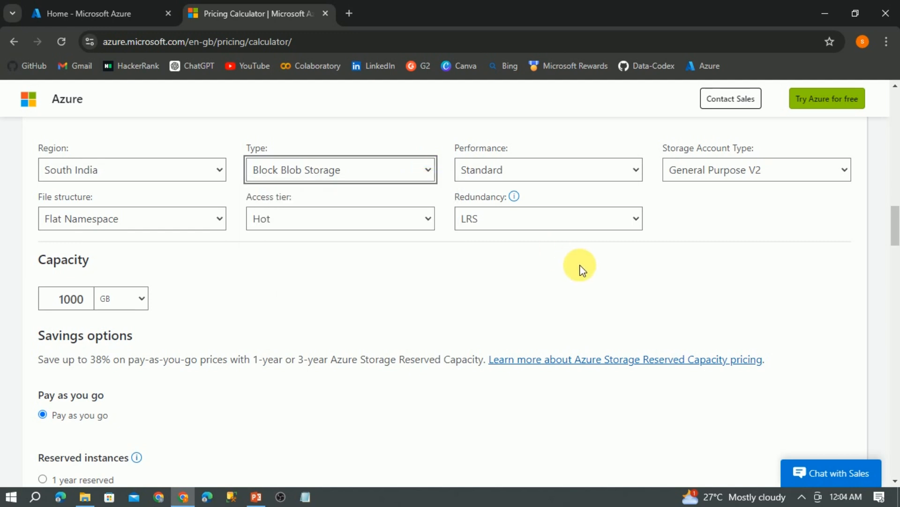
pyautogui.click(617, 170)
pyautogui.click(667, 201)
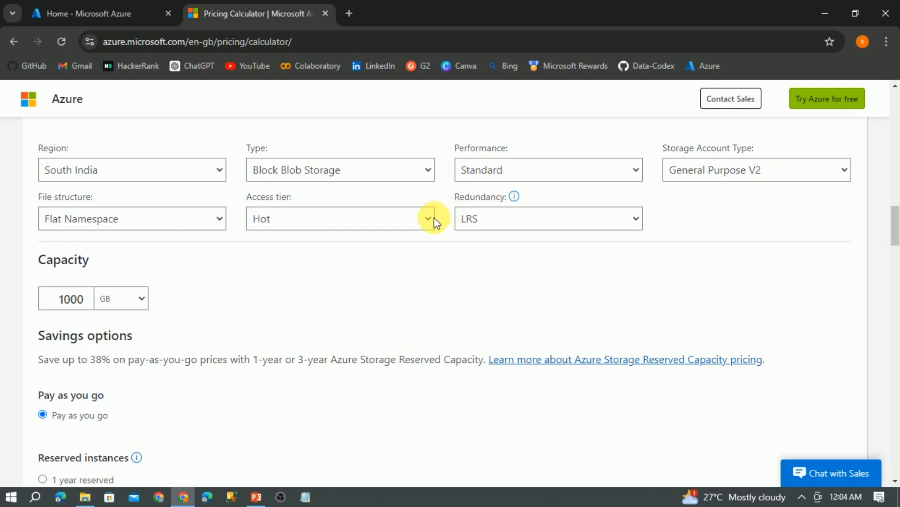
pyautogui.click(586, 219)
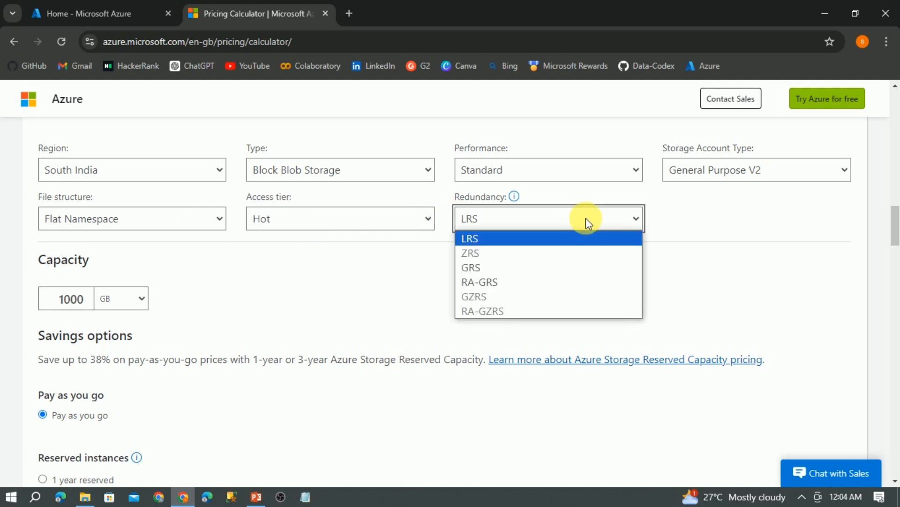
pyautogui.click(534, 268)
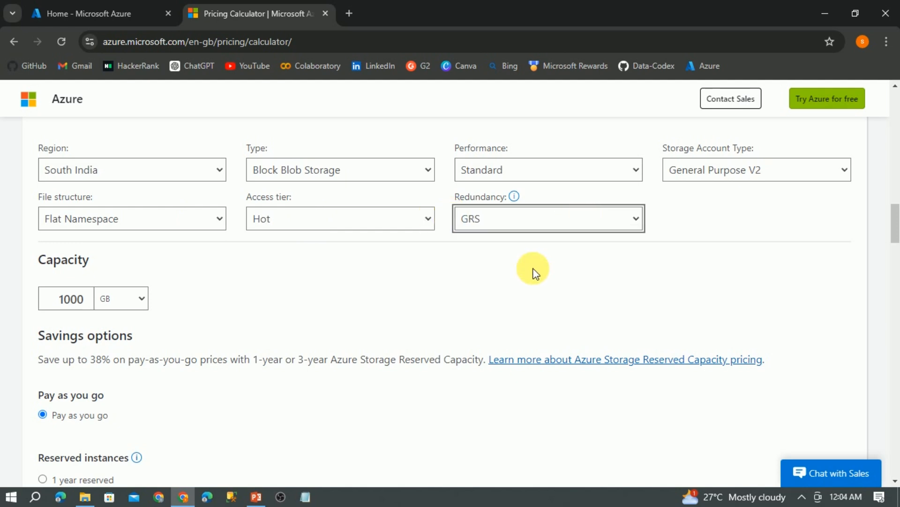
# Keep the Hot access tier and set the storage capacity to 1024 GB
pyautogui.click(369, 221)
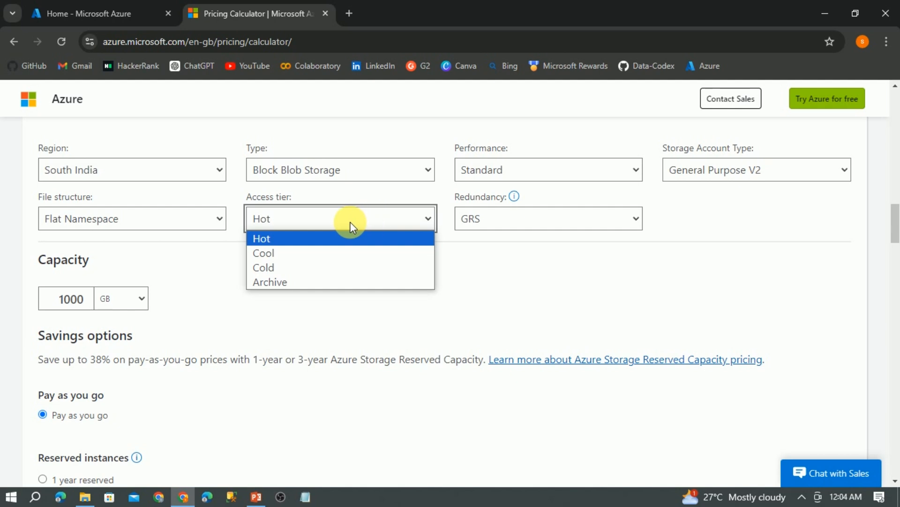
pyautogui.click(169, 292)
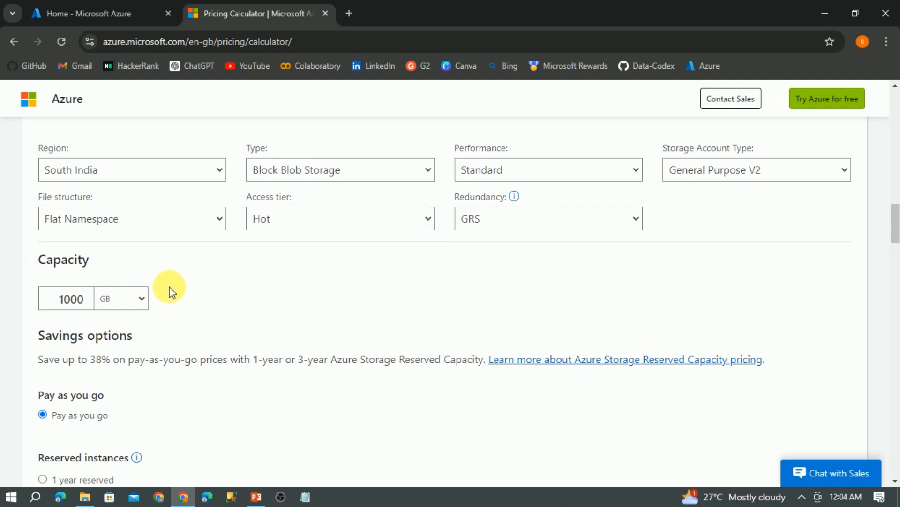
pyautogui.doubleClick(73, 299)
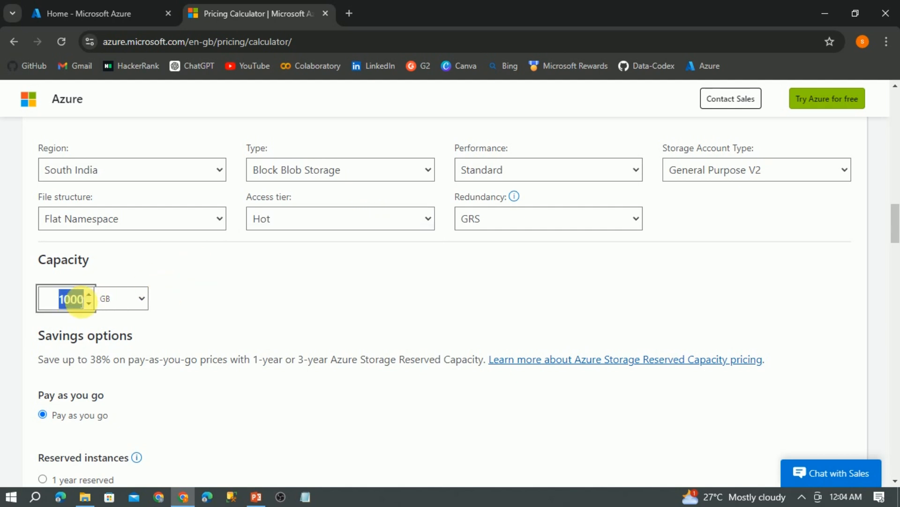
pyautogui.write('1024')
pyautogui.click(349, 310)
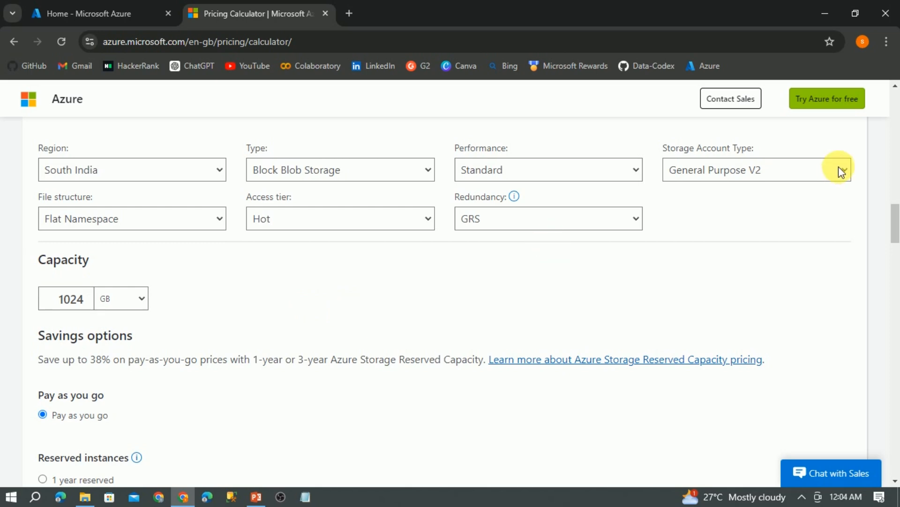
# Check the average monthly pay-as-you-go storage cost of the Hot-tier Block Blob Storage configuration
pyautogui.moveTo(892, 208)
pyautogui.mouseDown()
pyautogui.moveTo(894, 221)
pyautogui.moveTo(893, 199)
pyautogui.mouseUp()
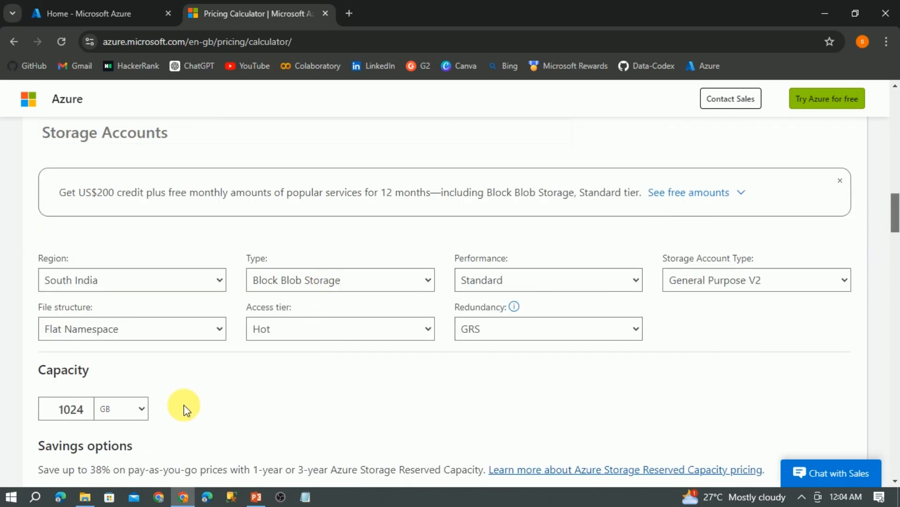
pyautogui.scroll(-7, 896, 220)
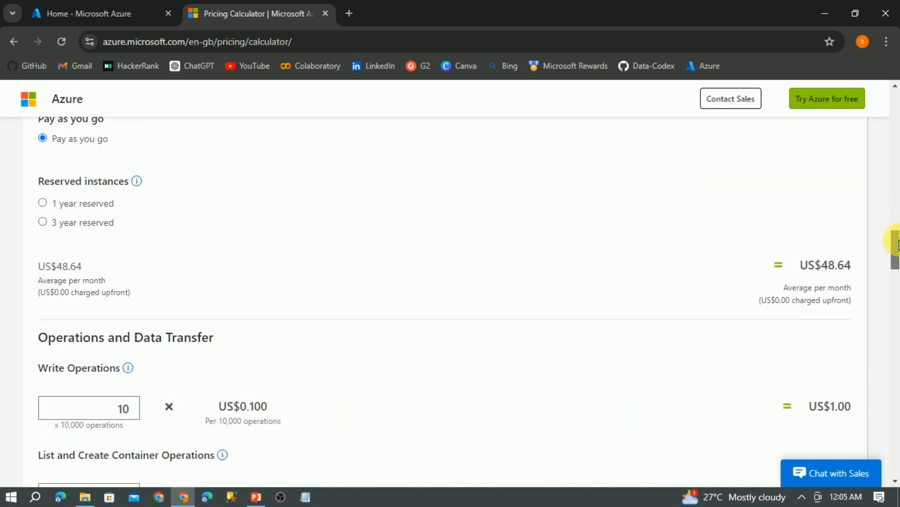
pyautogui.moveTo(800, 260); pyautogui.dragTo(858, 266)
pyautogui.scroll(6, 891, 244)
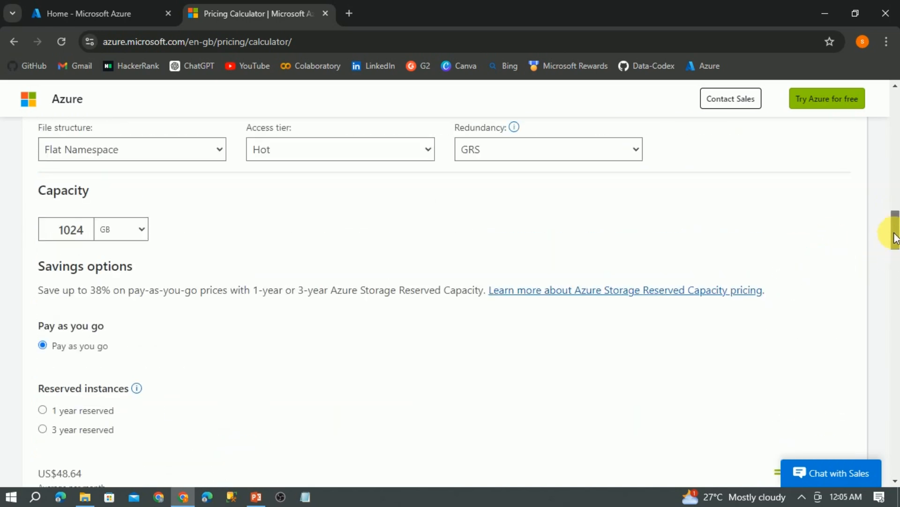
# Change the Block Blob Storage access tier to Cool and check its average monthly storage cost
pyautogui.click(369, 223)
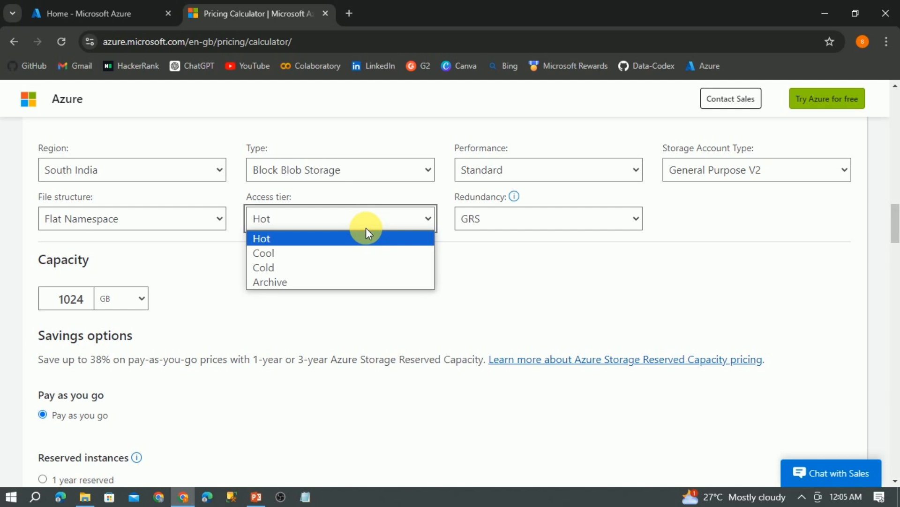
pyautogui.click(337, 254)
pyautogui.moveTo(896, 217); pyautogui.dragTo(891, 249)
pyautogui.moveTo(797, 266); pyautogui.dragTo(894, 228)
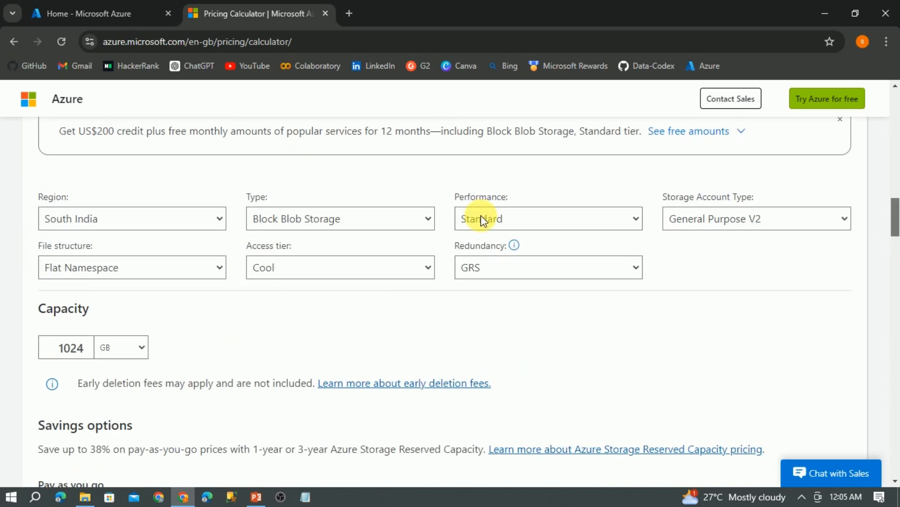
# Change the storage type to Data Lake Storage Gen2 and check its average monthly storage cost
pyautogui.click(419, 216)
pyautogui.click(352, 282)
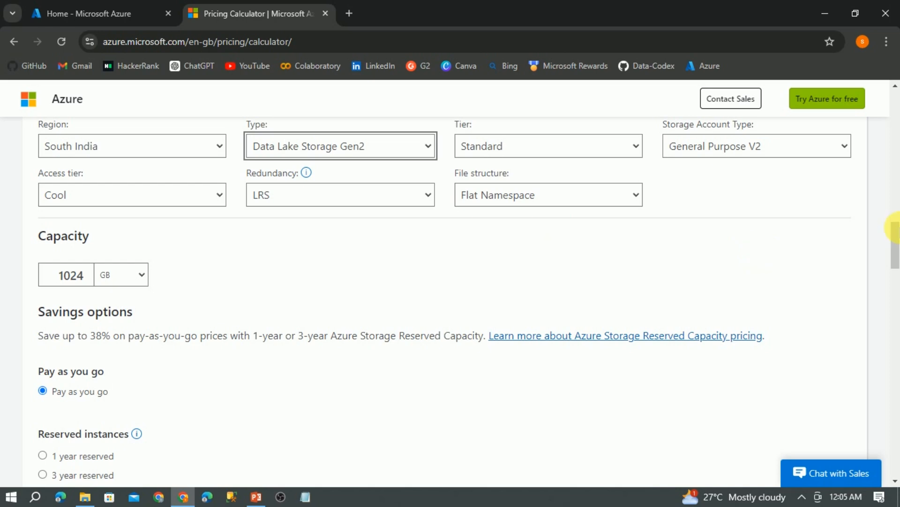
pyautogui.moveTo(895, 233); pyautogui.dragTo(894, 261)
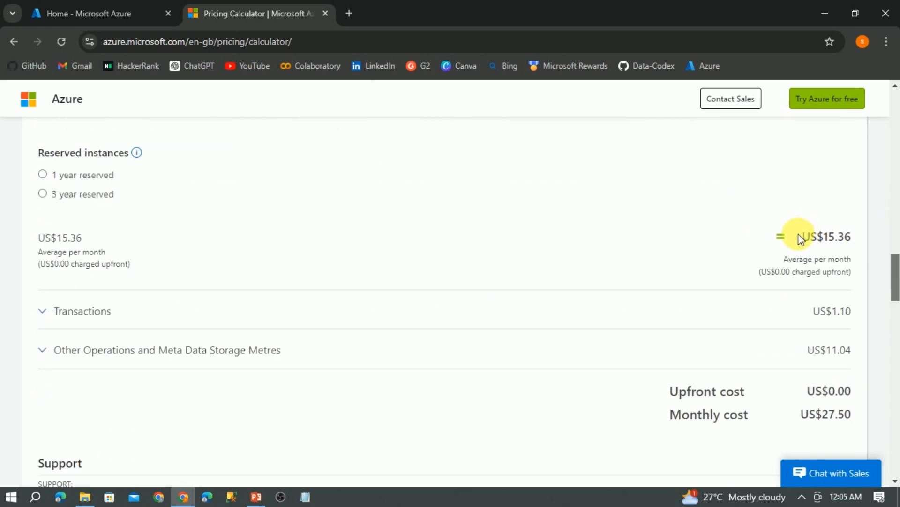
pyautogui.moveTo(800, 235); pyautogui.dragTo(851, 237)
pyautogui.moveTo(896, 287); pyautogui.dragTo(893, 233)
# Set the Data Lake Storage Gen2 access tier to Hot and check its average monthly storage cost
pyautogui.click(216, 328)
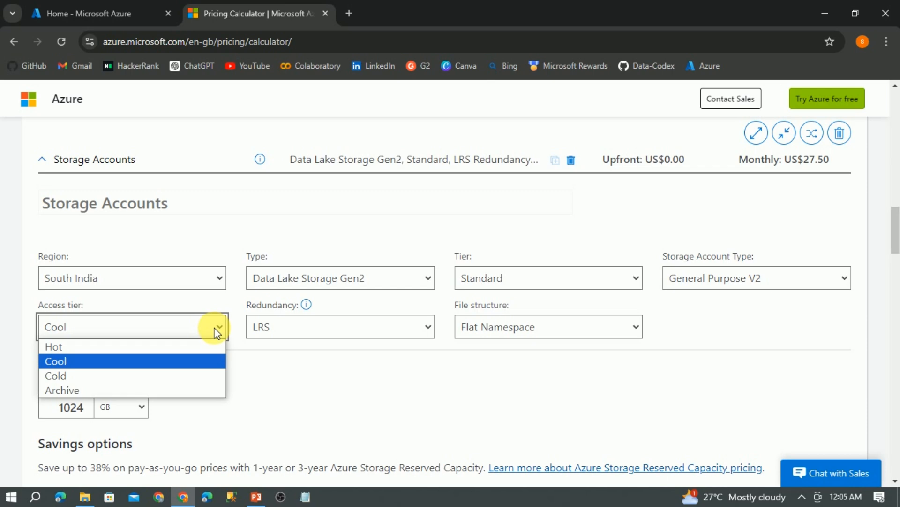
pyautogui.click(136, 348)
pyautogui.moveTo(896, 216); pyautogui.dragTo(897, 260)
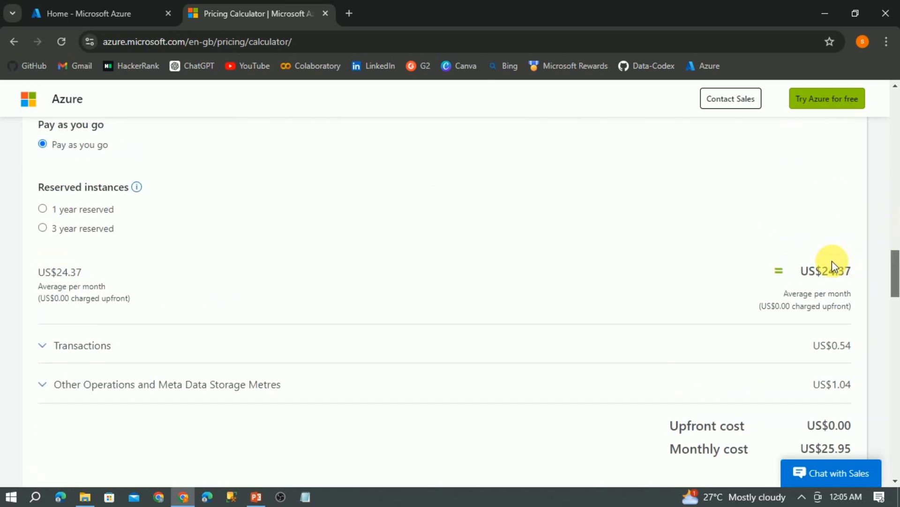
pyautogui.moveTo(798, 269); pyautogui.dragTo(861, 275)
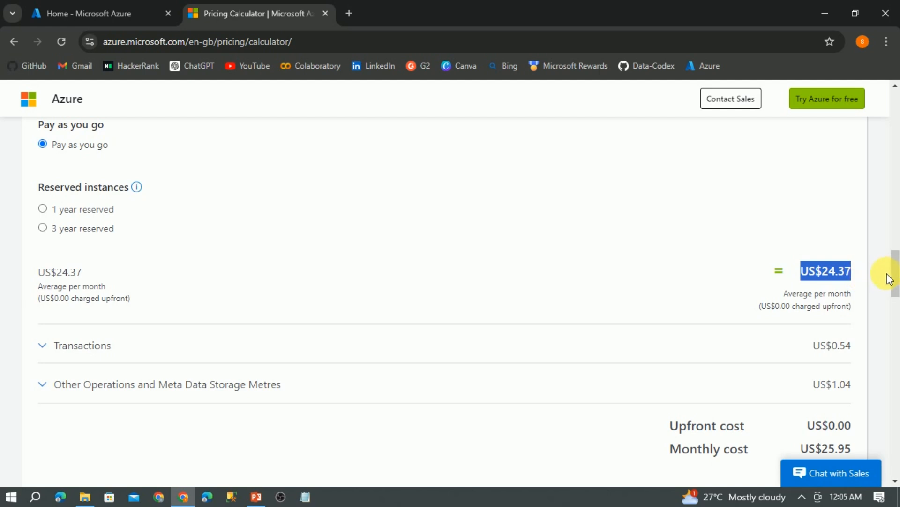
# Inspect the Transactions cost breakdown of the Data Lake Storage Gen2 estimate, collapse it and return to the start of the page
pyautogui.scroll(-3, 897, 280)
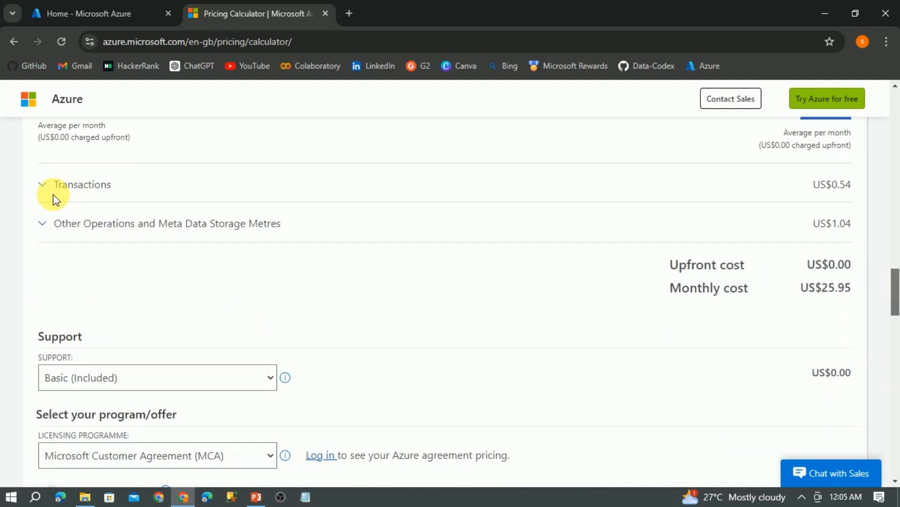
pyautogui.click(48, 195)
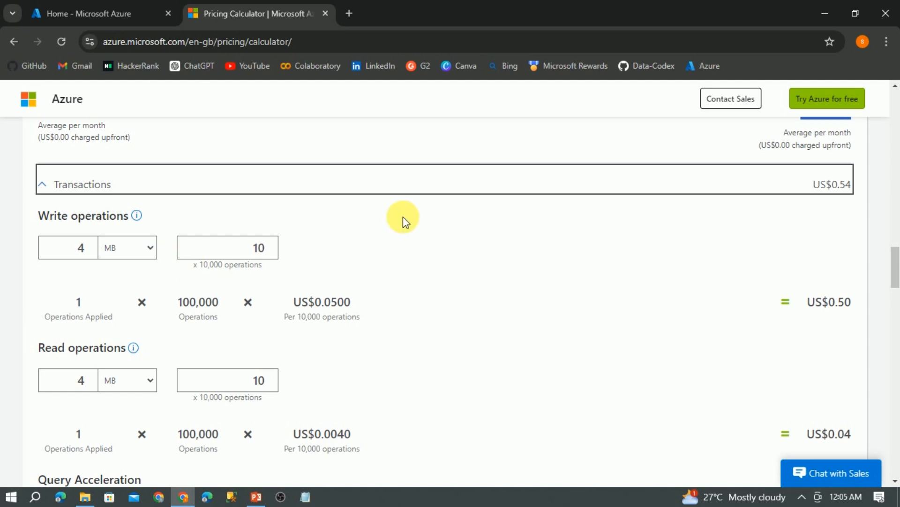
pyautogui.moveTo(895, 280); pyautogui.dragTo(896, 258)
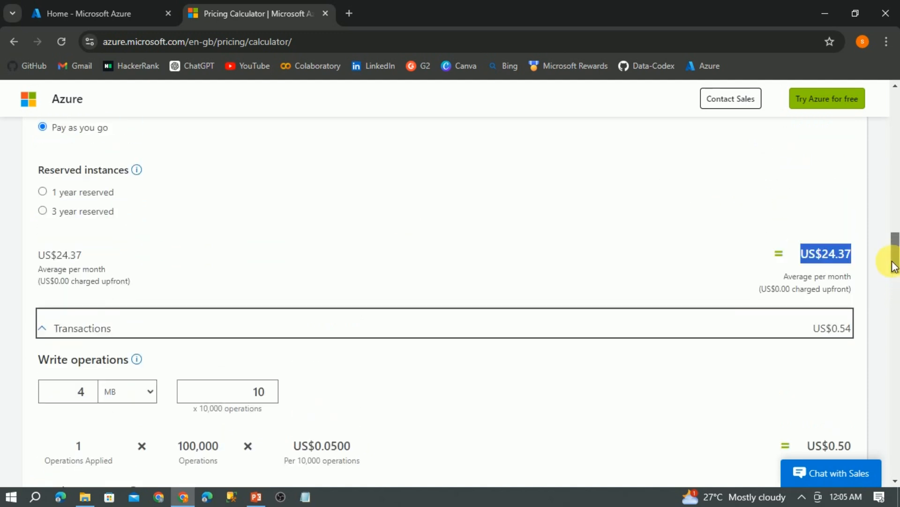
pyautogui.click(47, 330)
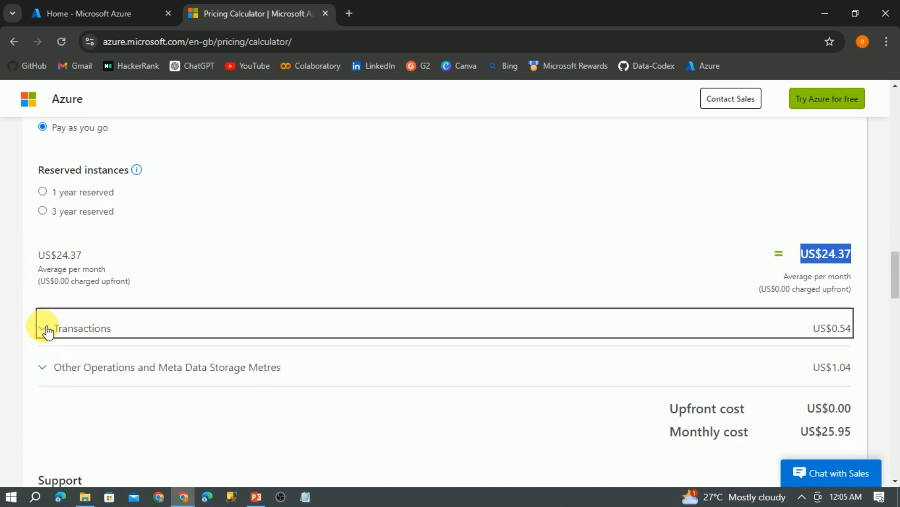
pyautogui.moveTo(894, 276); pyautogui.dragTo(894, 112)
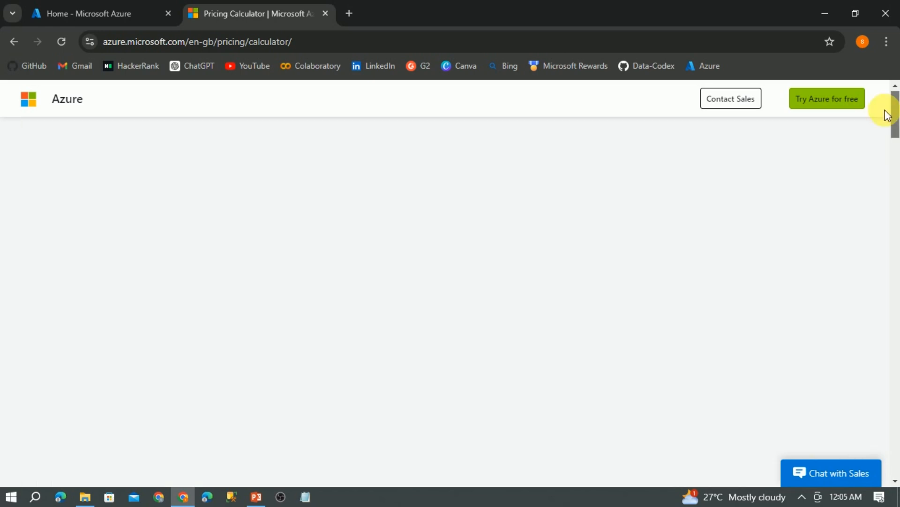